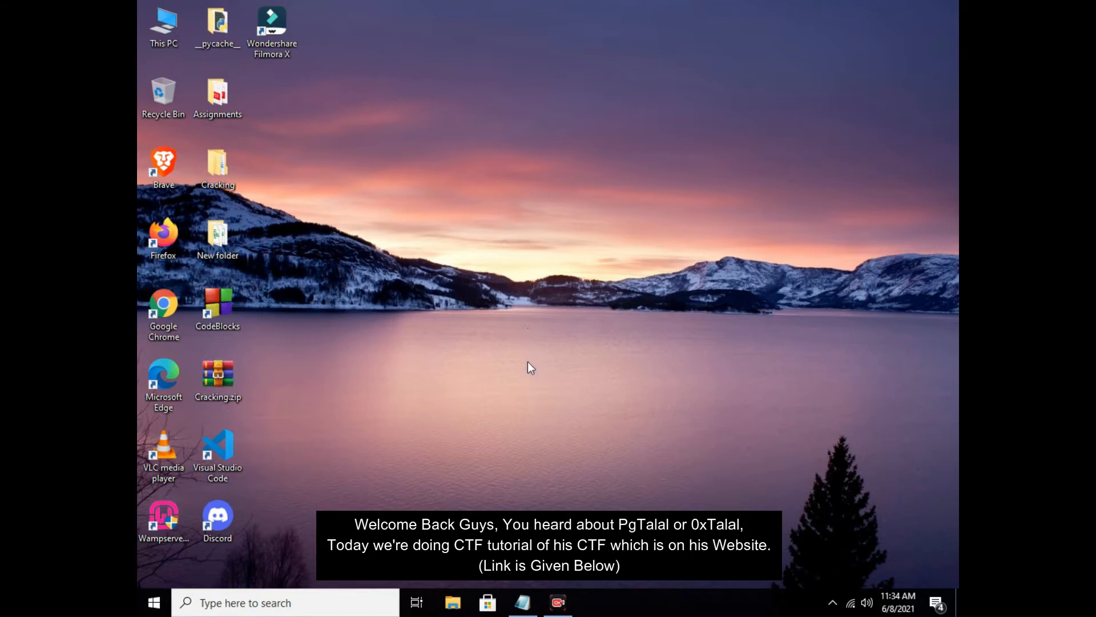
Review the requirements list in the Notepad note: Burp Suite Community Edition, Mozilla Firefox and the FoxyProxy Standard extension
click(524, 602)
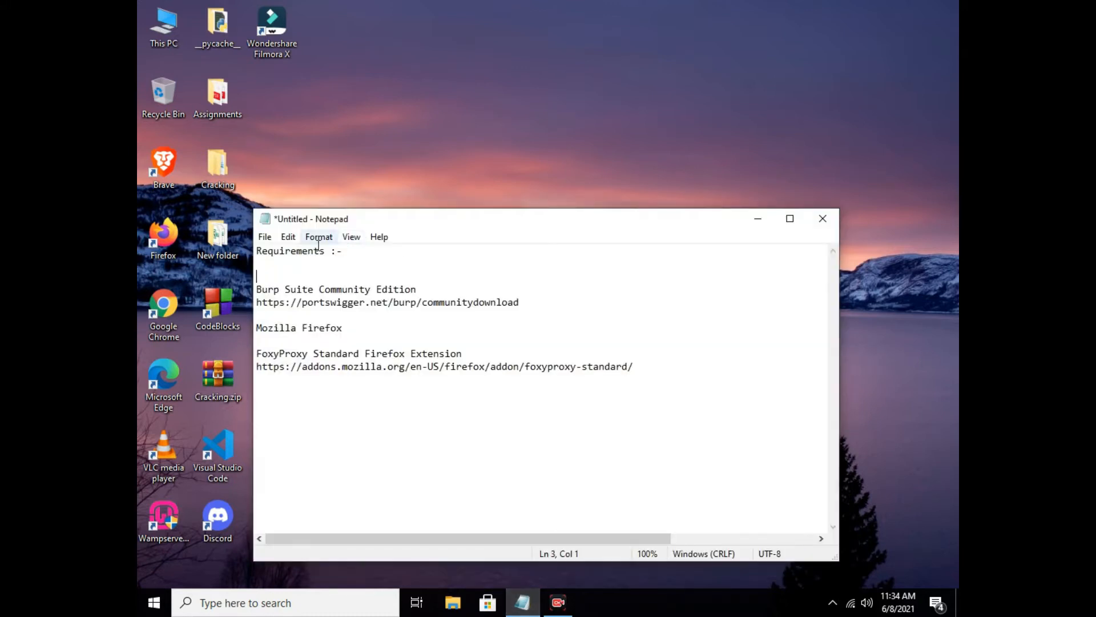
drag(261, 250, 359, 252)
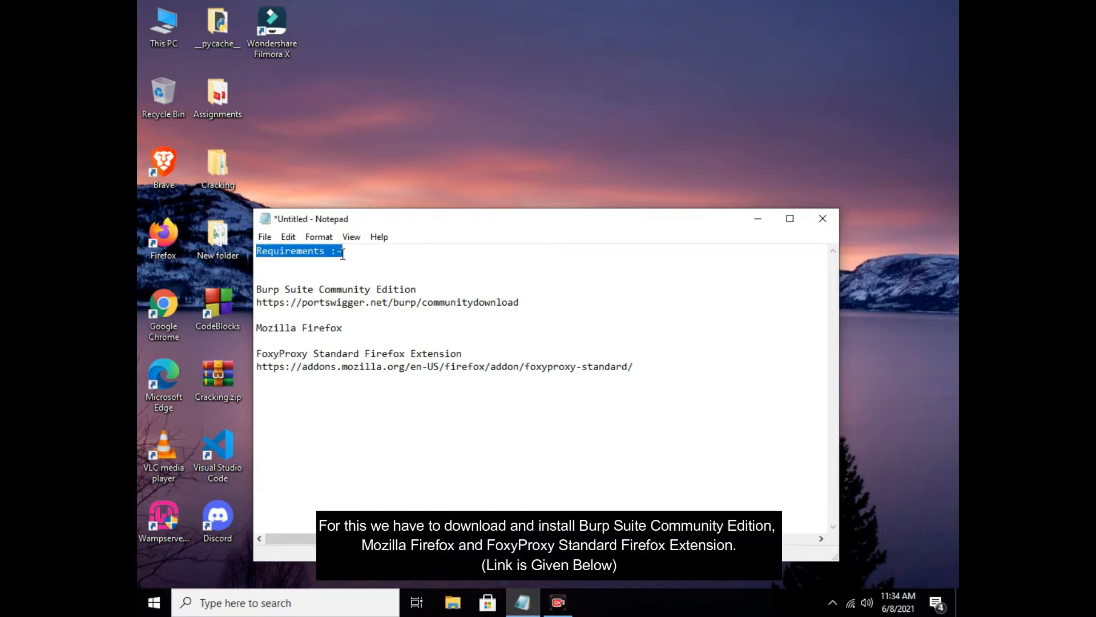
click(343, 254)
drag(257, 292, 419, 291)
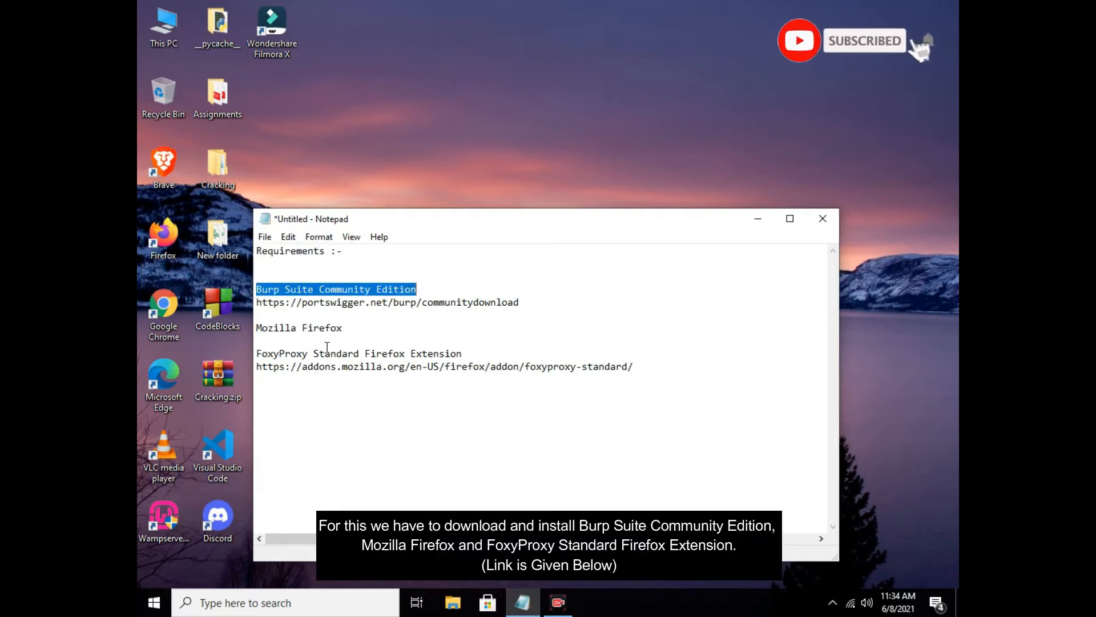
drag(256, 328, 344, 328)
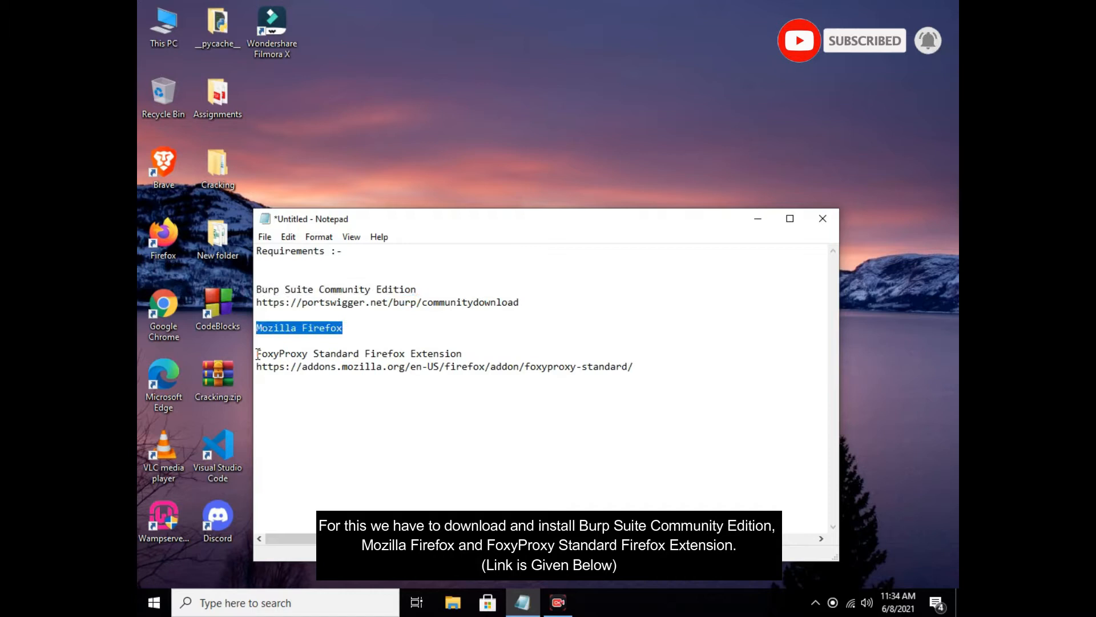
drag(257, 354, 482, 351)
click(264, 167)
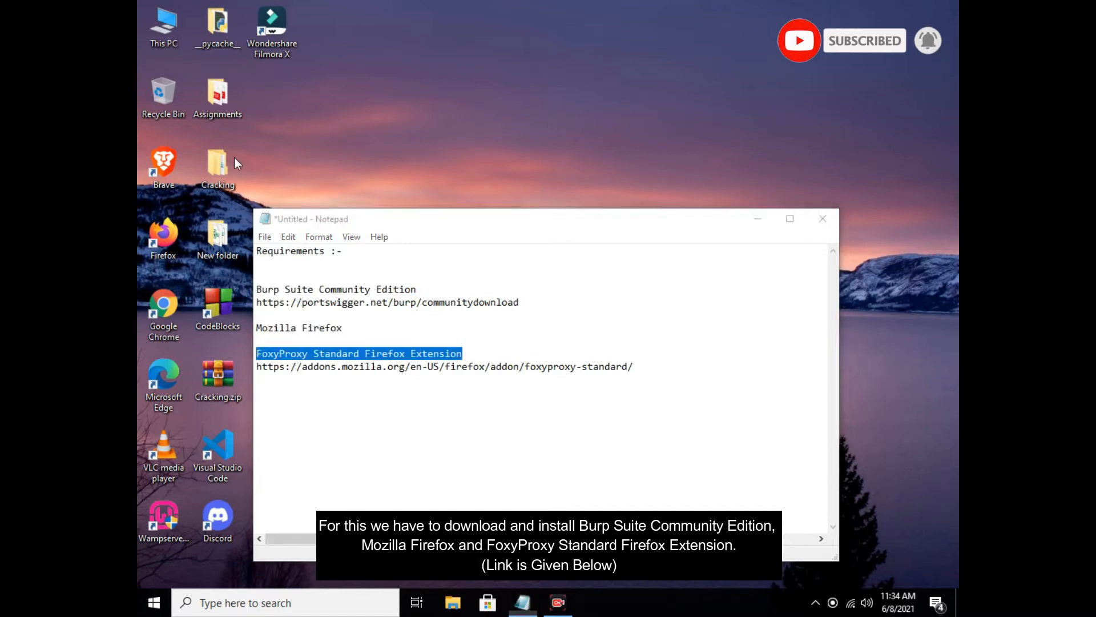
Open Firefox and search the web for "burp suite"
double_click(174, 237)
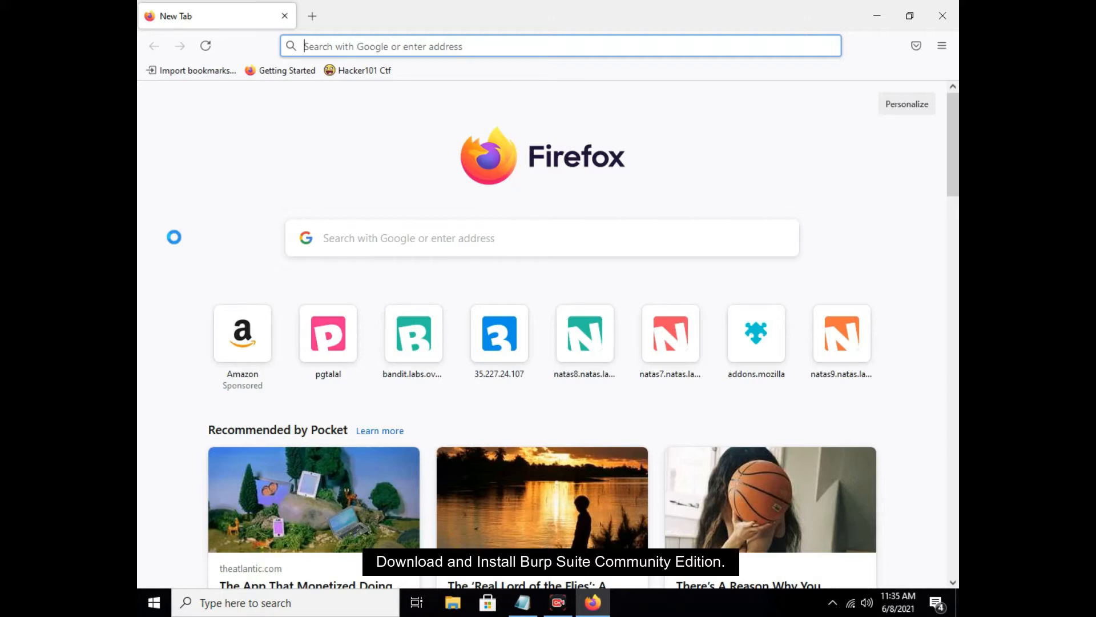
text(burp si)
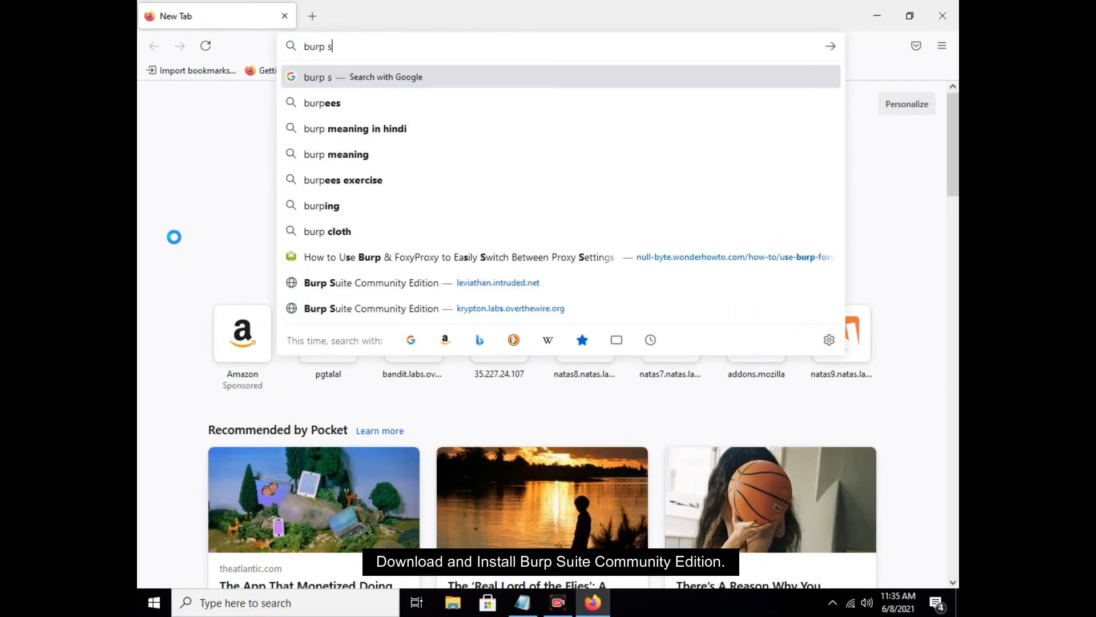
key(BackSpace)
text(uite)
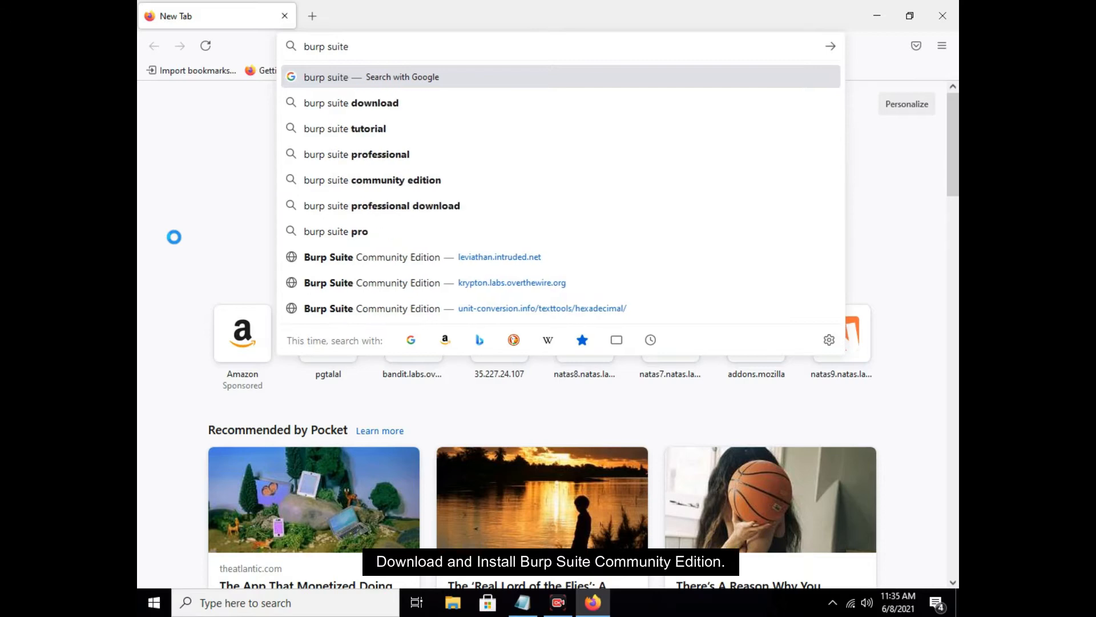
key(Return)
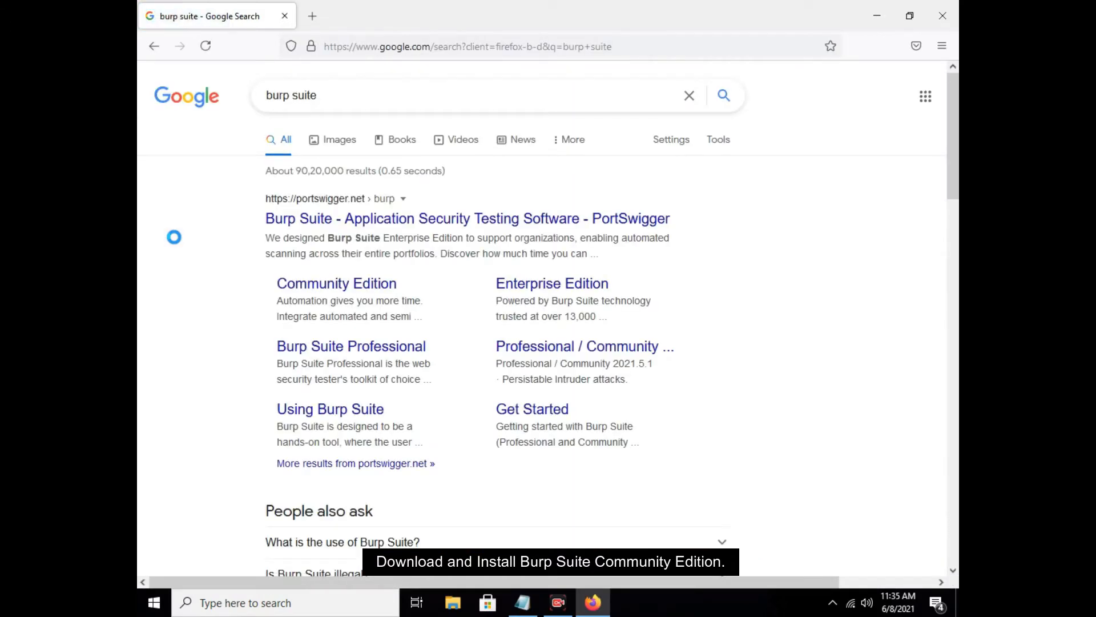
Download the Burp Suite Community Edition 2021.5.2 installer for Windows (64-bit) from PortSwigger and save the file
click(337, 290)
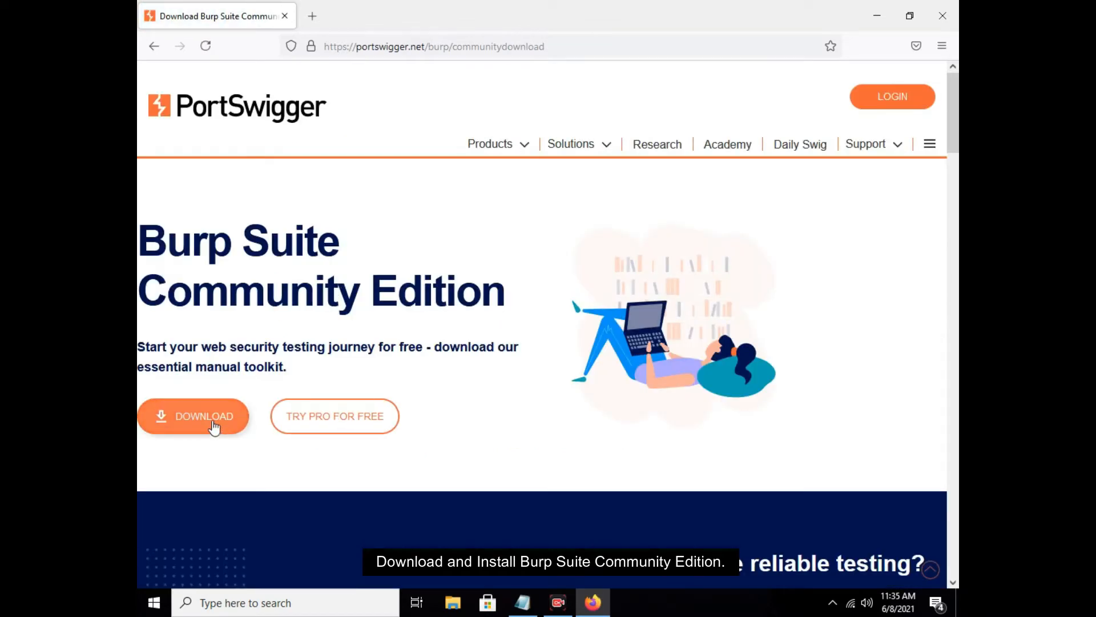
click(215, 419)
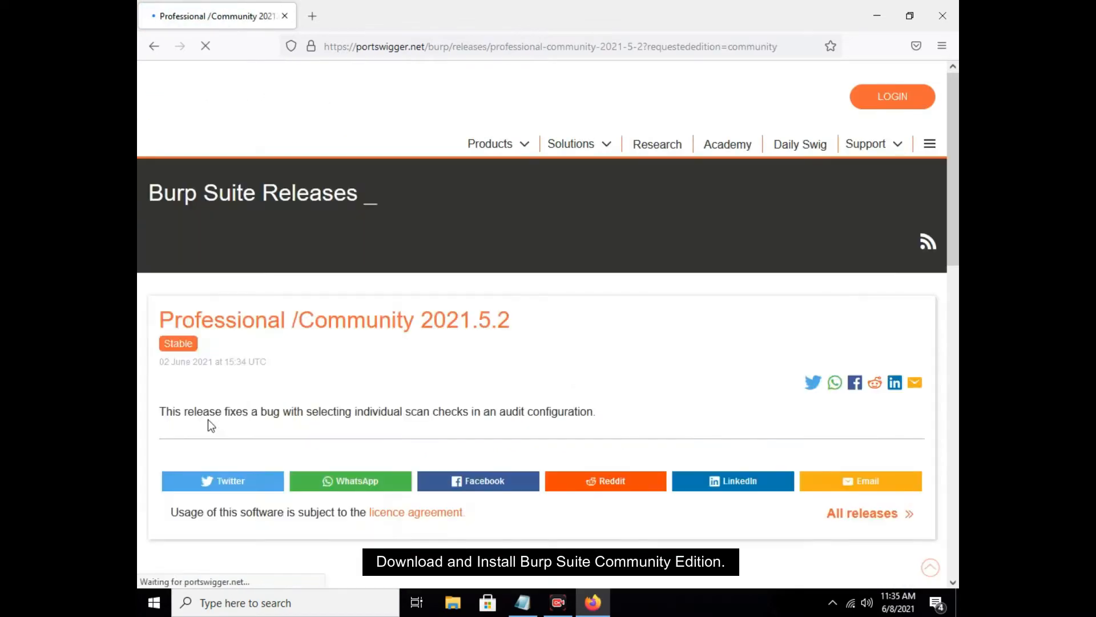
click(366, 415)
click(289, 454)
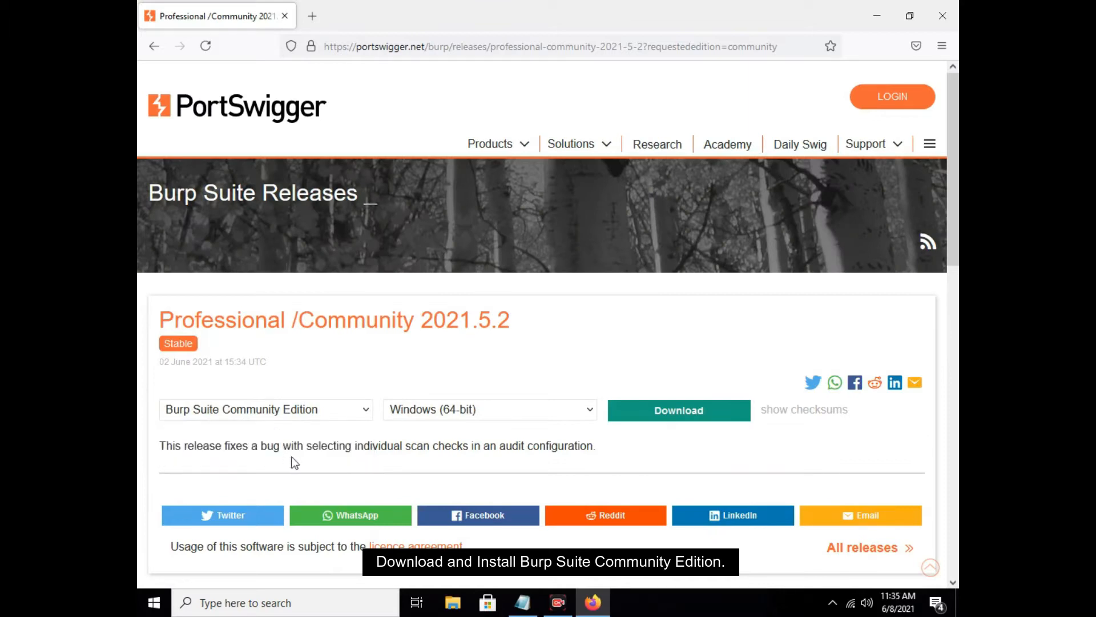
click(423, 409)
click(403, 493)
click(680, 411)
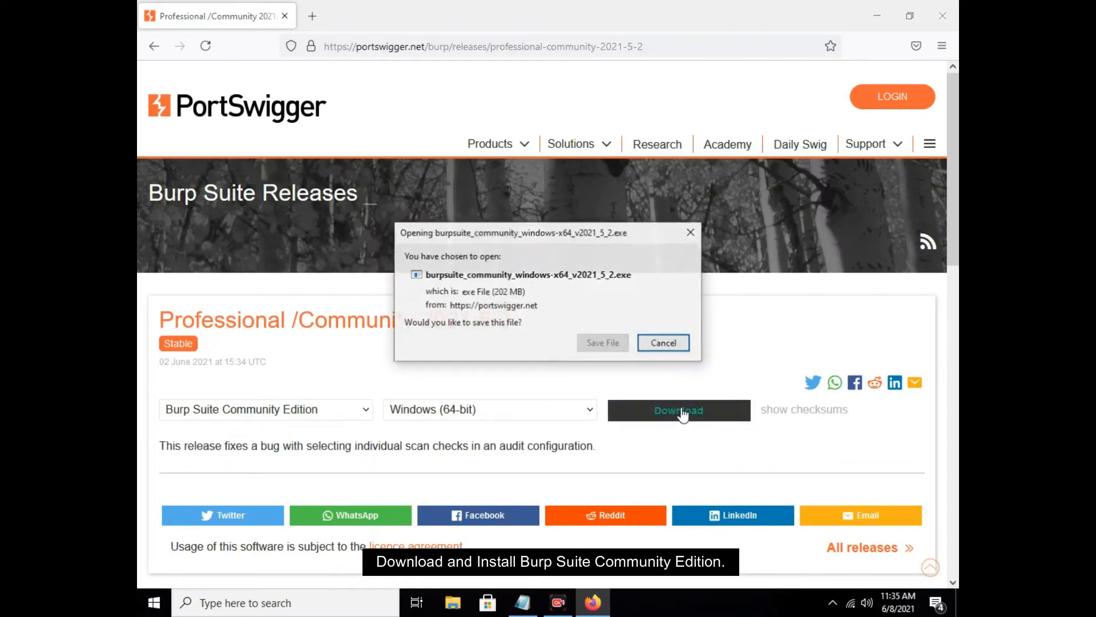
click(613, 344)
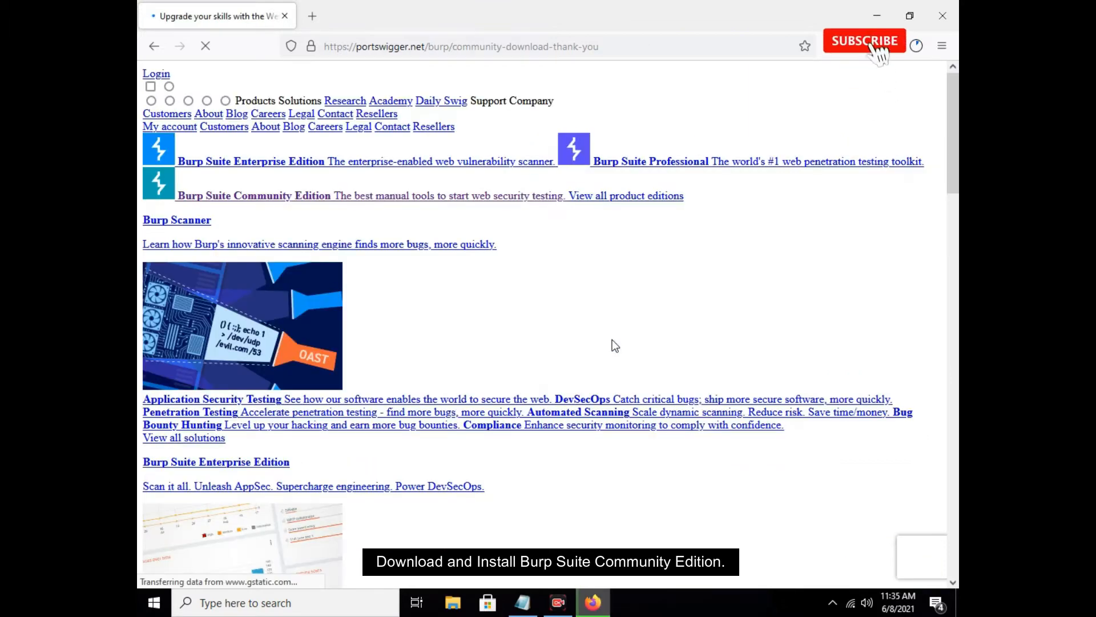
Run the downloaded burpsuite_community_windows-x64_v2021_5_2.exe installer and check the remaining requirements in the Notepad note
click(910, 47)
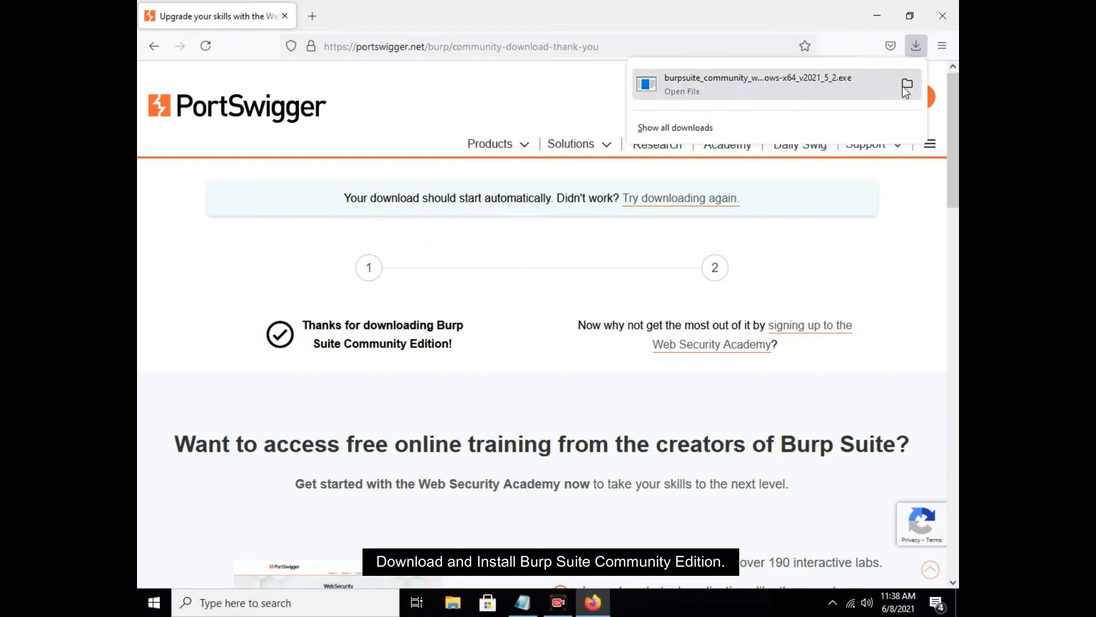
click(805, 85)
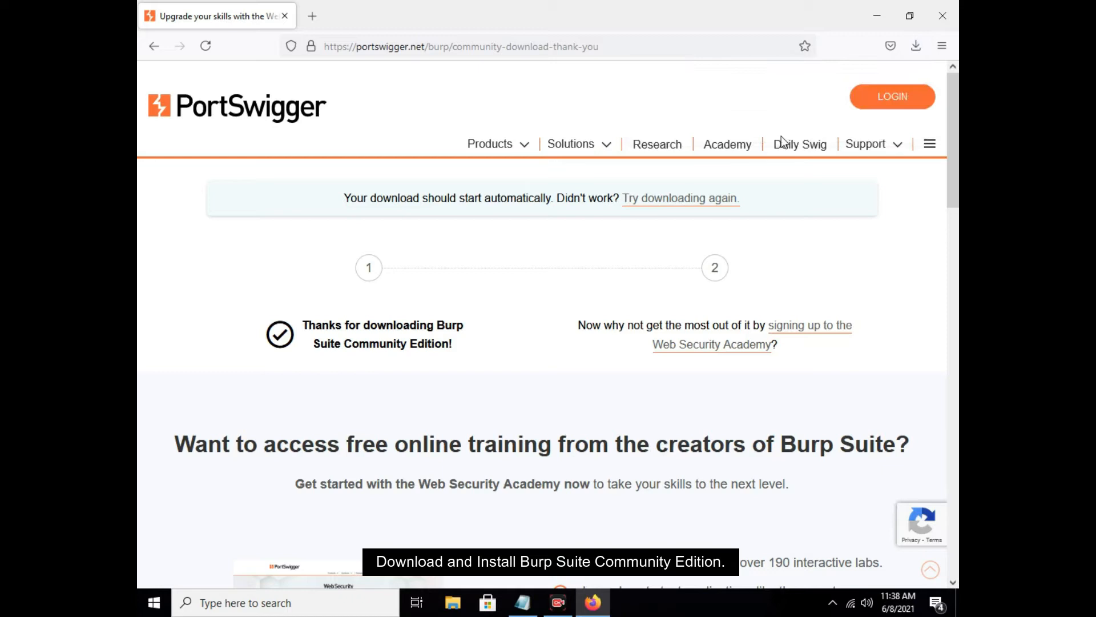
click(522, 602)
drag(256, 302, 531, 302)
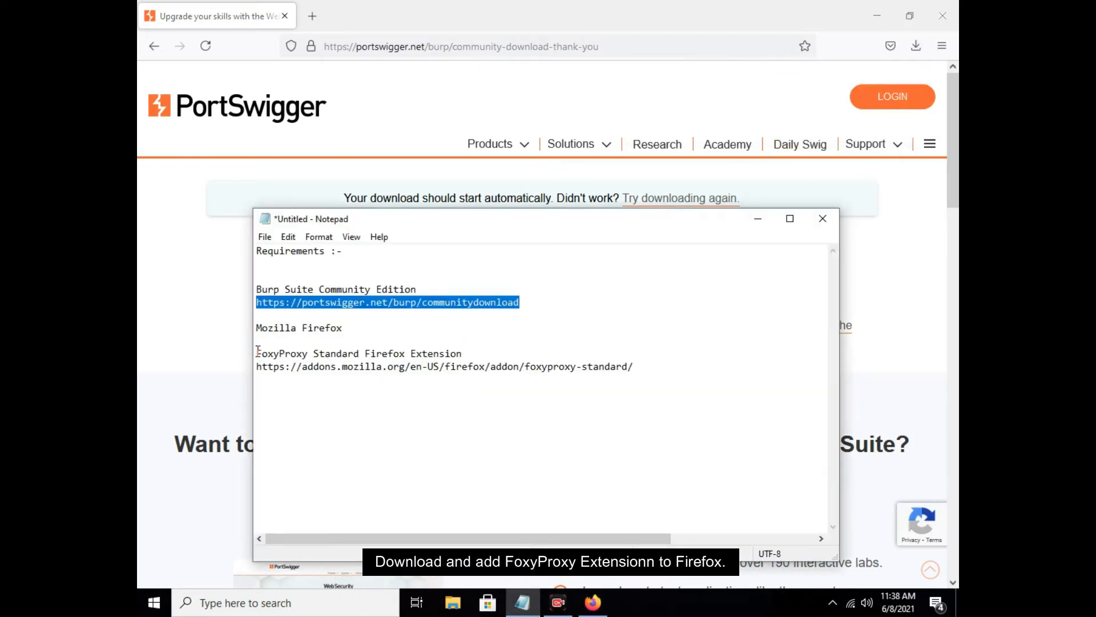
drag(257, 353, 465, 357)
drag(256, 327, 313, 328)
drag(261, 353, 457, 353)
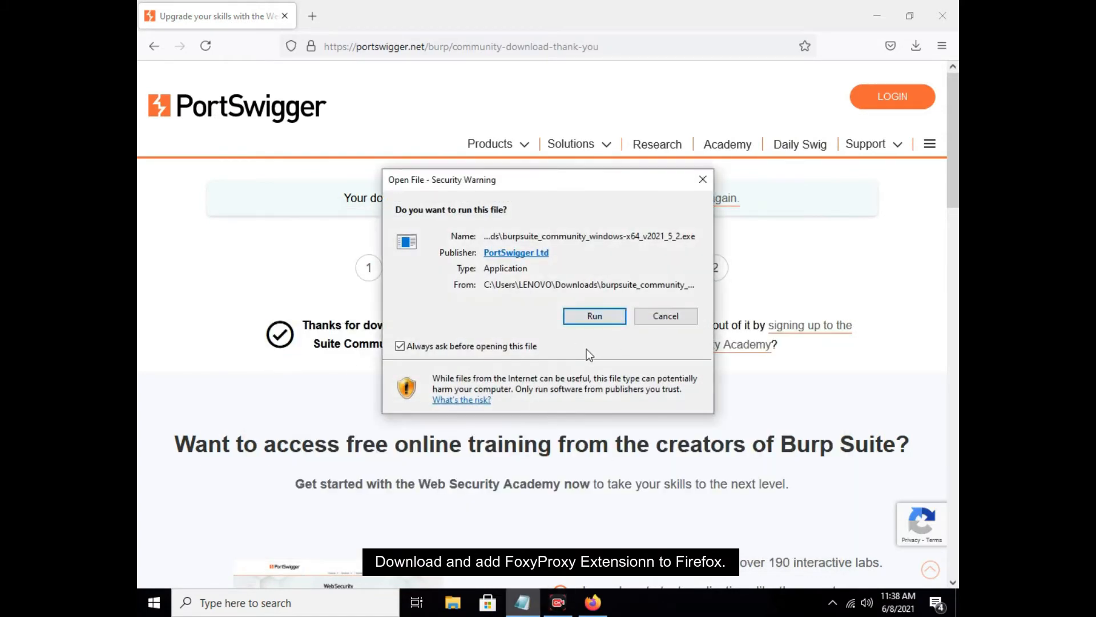
click(658, 313)
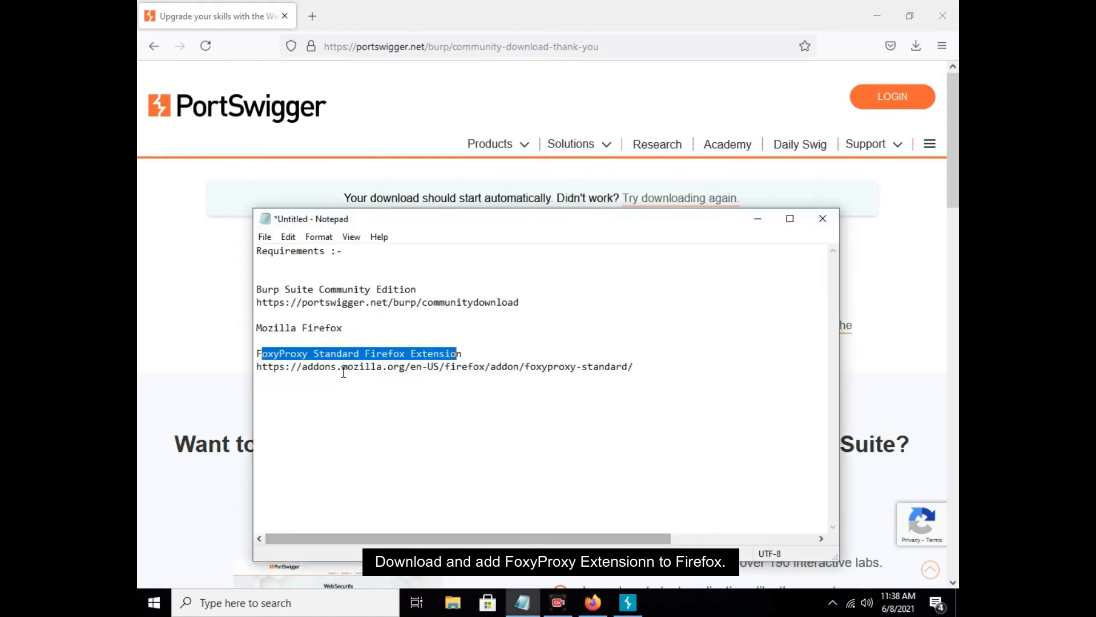
Copy the FoxyProxy Standard add-on address from the Notepad note and open it in a new Firefox tab
mouse_move(261, 366)
mouse_down()
mouse_move(635, 366)
mouse_move(254, 367)
mouse_up()
right_click(311, 368)
click(337, 415)
click(311, 17)
right_click(318, 48)
click(336, 150)
key(Return)
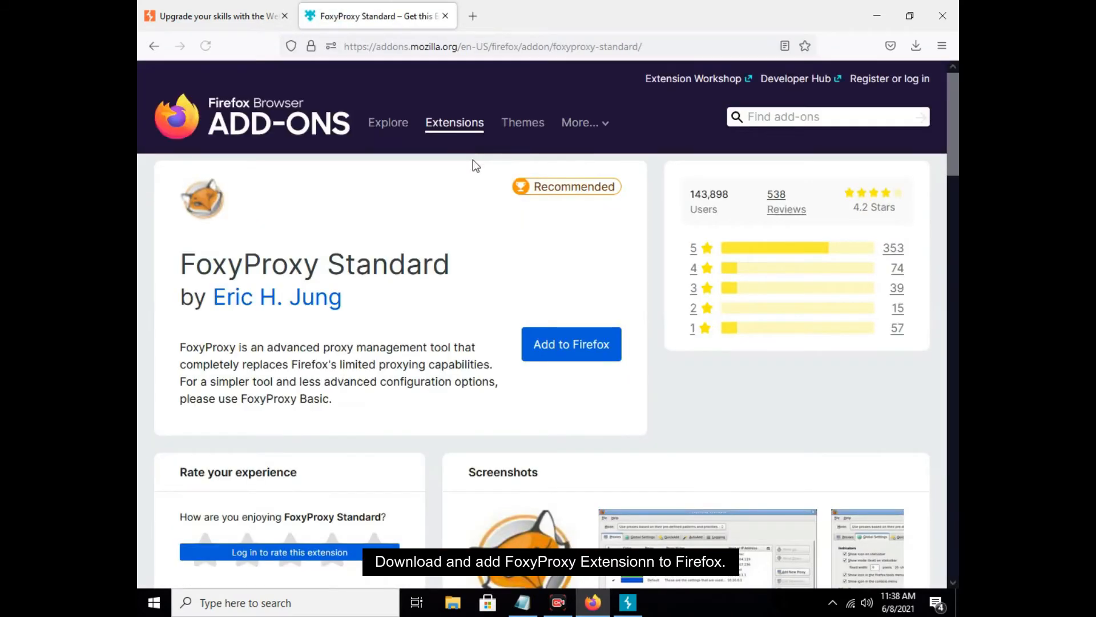
Add the FoxyProxy Standard extension to Firefox and acknowledge its installation without allowing it in private windows
click(569, 342)
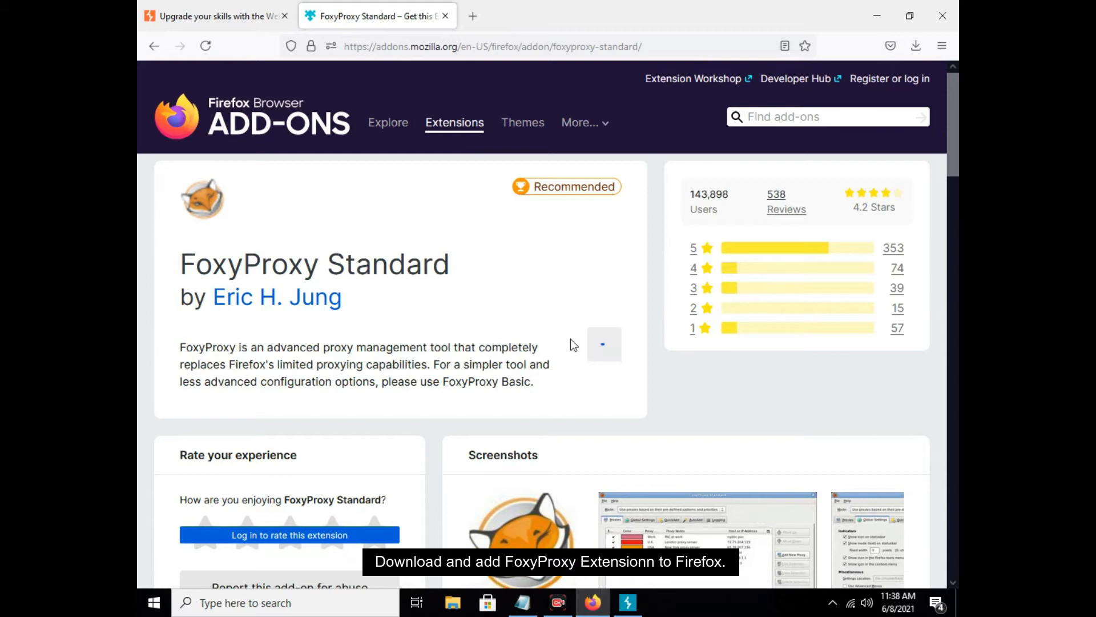
click(537, 218)
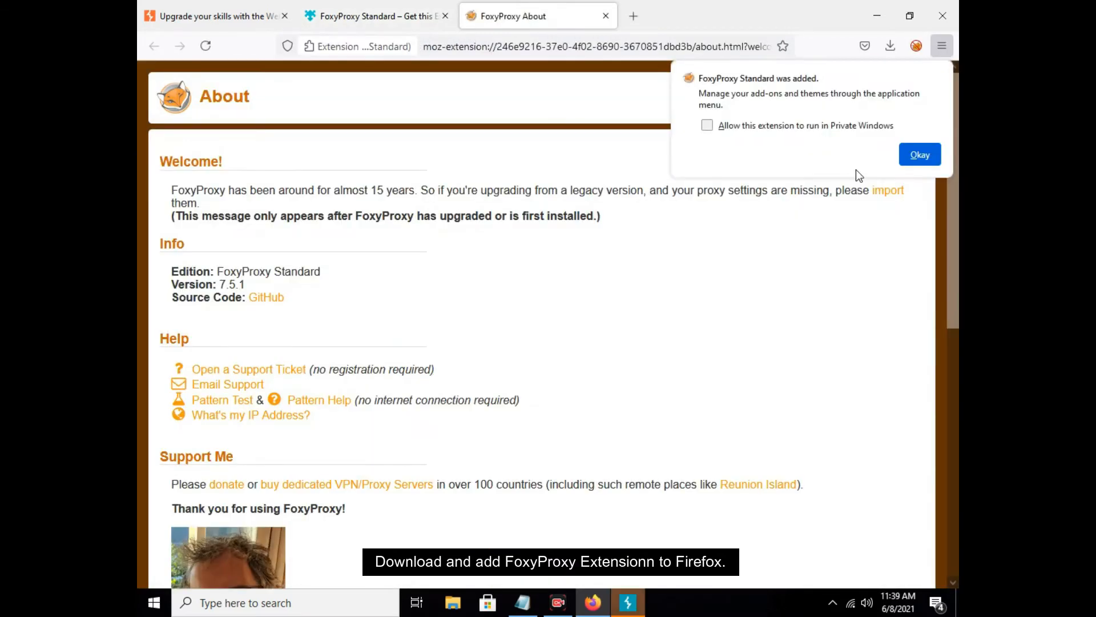
click(918, 154)
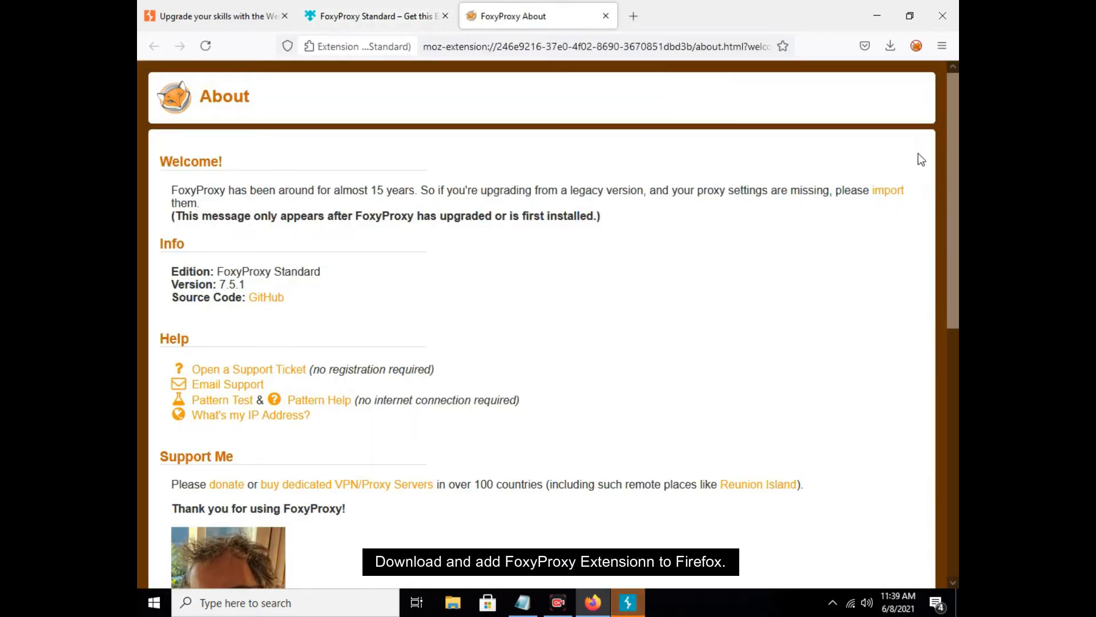
scroll(598, 557, down, 5)
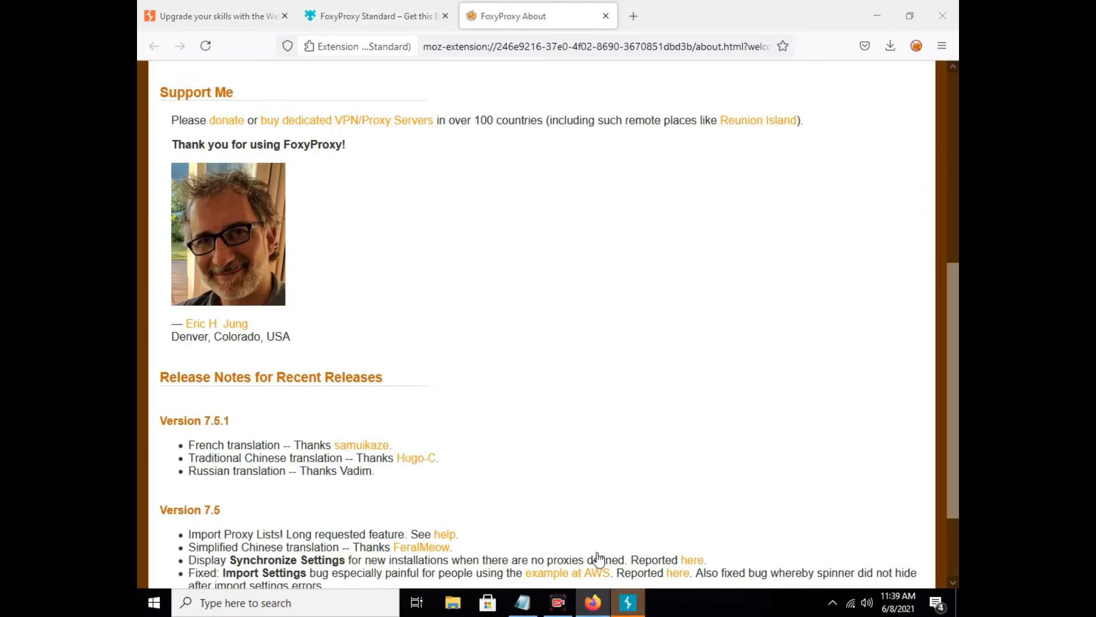
Install Burp Suite Community Edition 2021.5.2 with the default setup options and finish the wizard
click(644, 440)
click(644, 440)
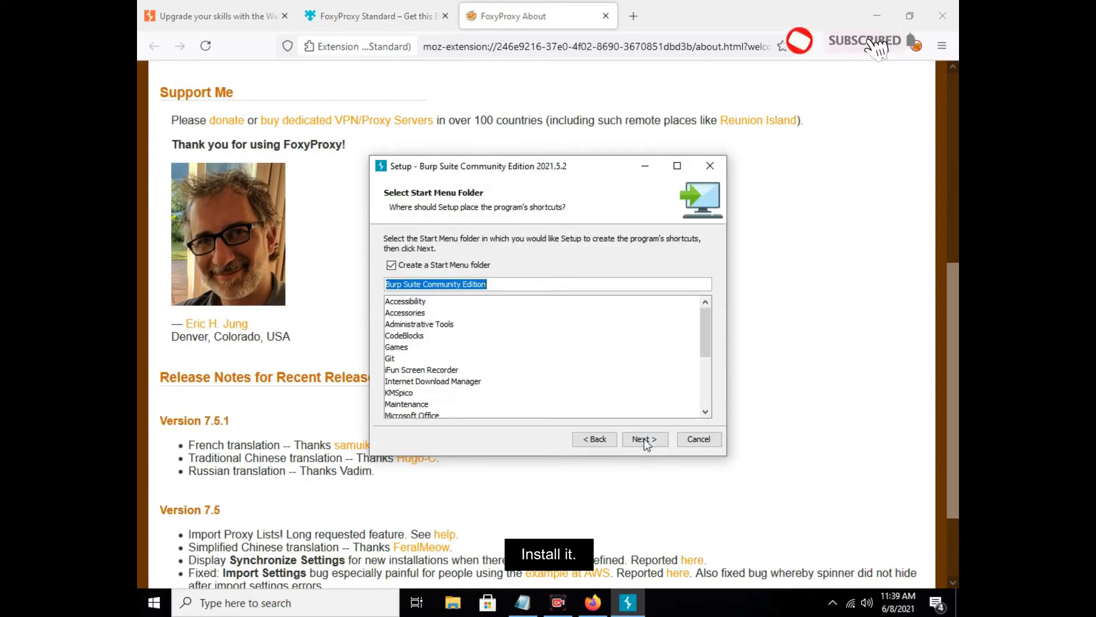
click(644, 439)
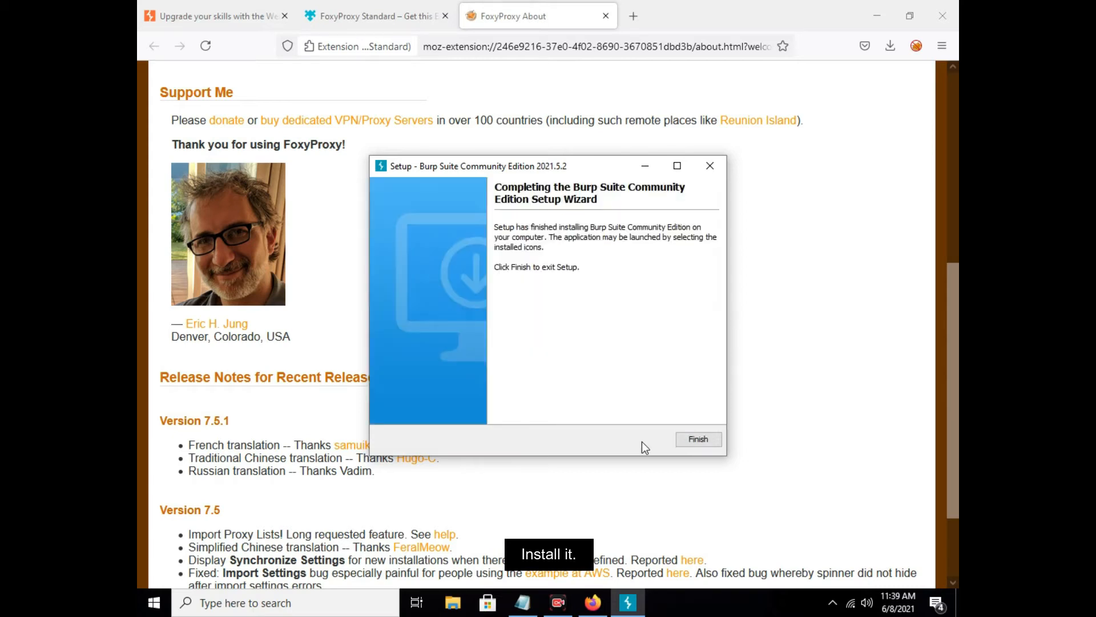
click(685, 443)
Close the FoxyProxy About page and open the FoxyProxy options page
scroll(402, 415, up, 5)
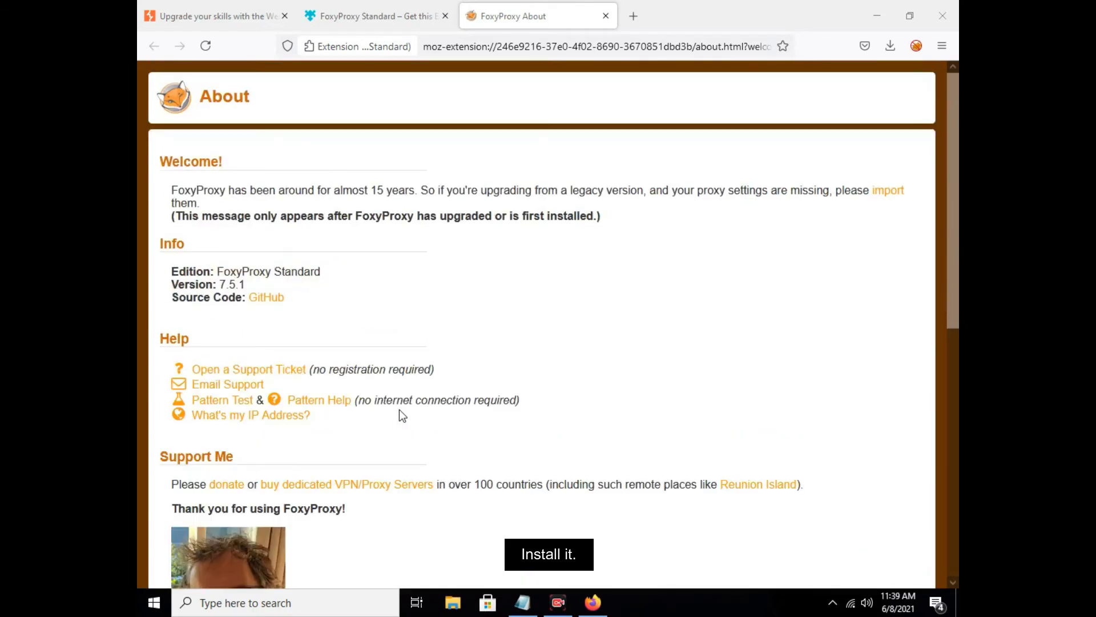
click(606, 16)
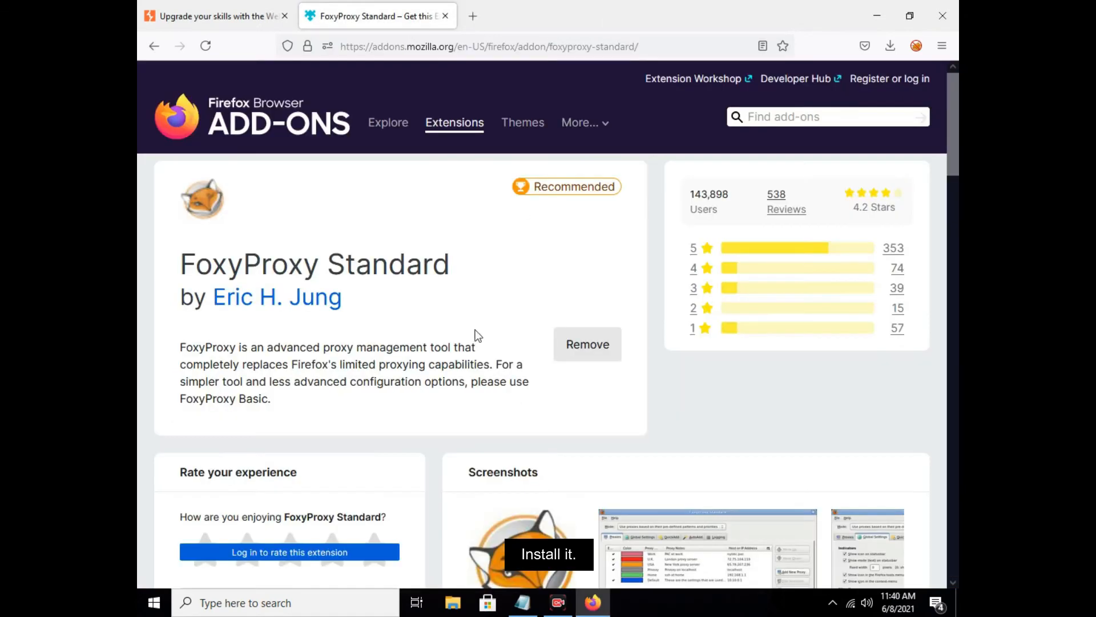
click(916, 45)
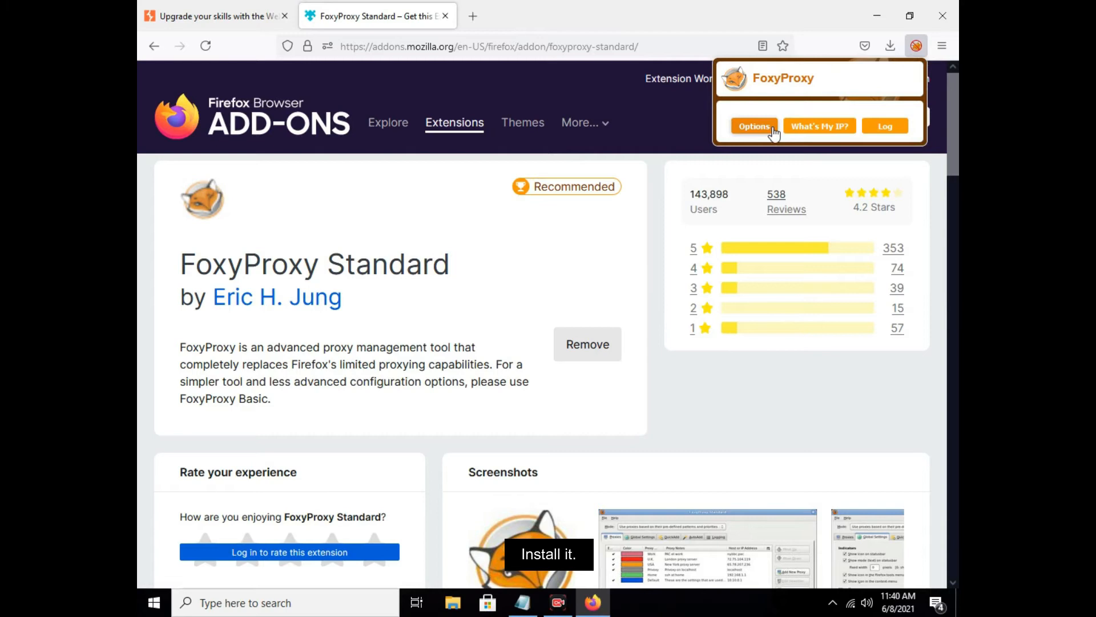
click(772, 129)
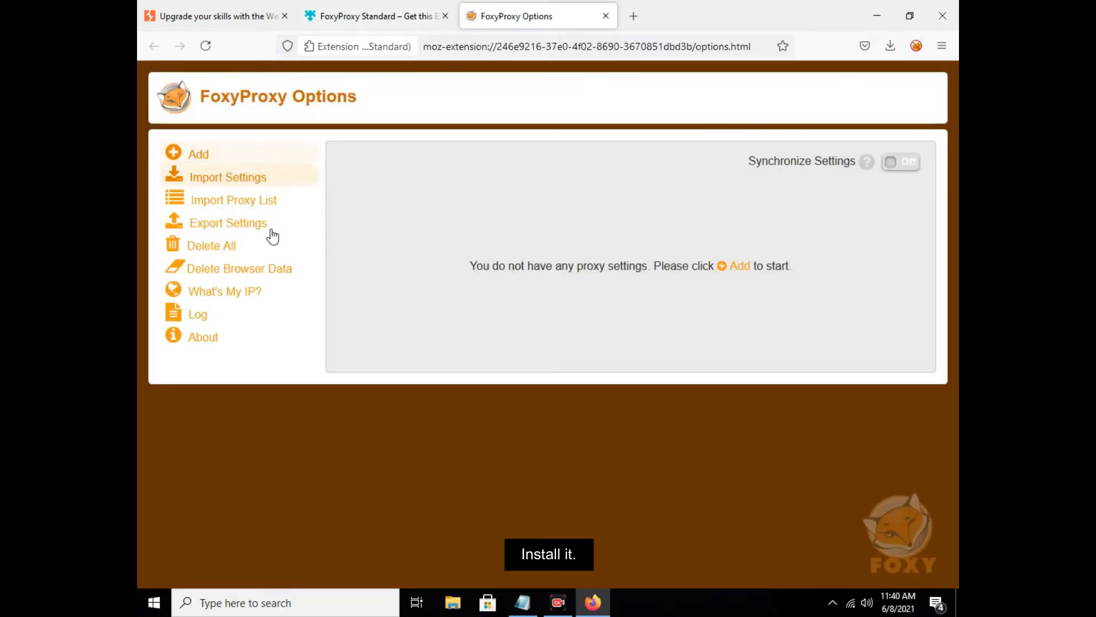
Switch to the newly installed Burp Suite Community Edition and bring up its project selection
click(158, 607)
click(218, 253)
click(218, 332)
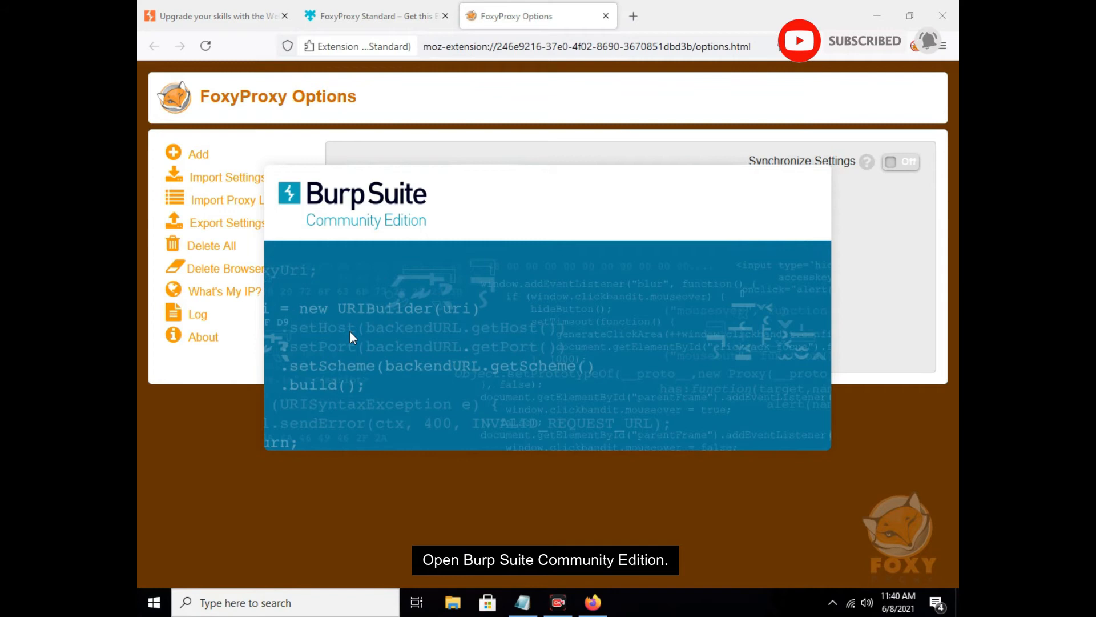
click(688, 361)
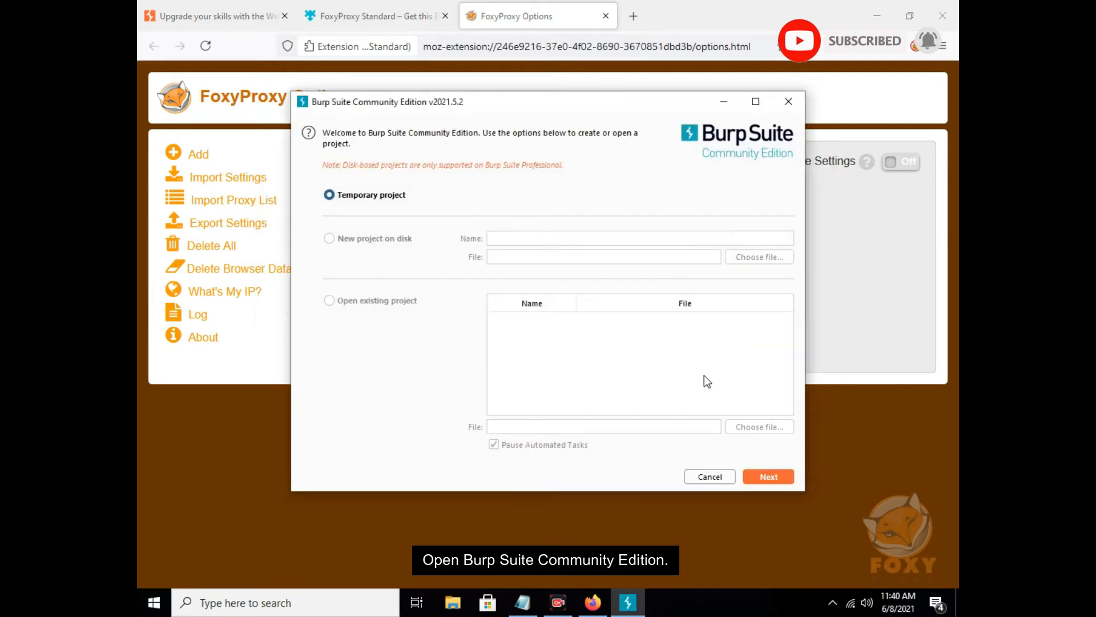
Start a temporary project in Burp Suite with the Burp defaults and maximize the main window
click(773, 479)
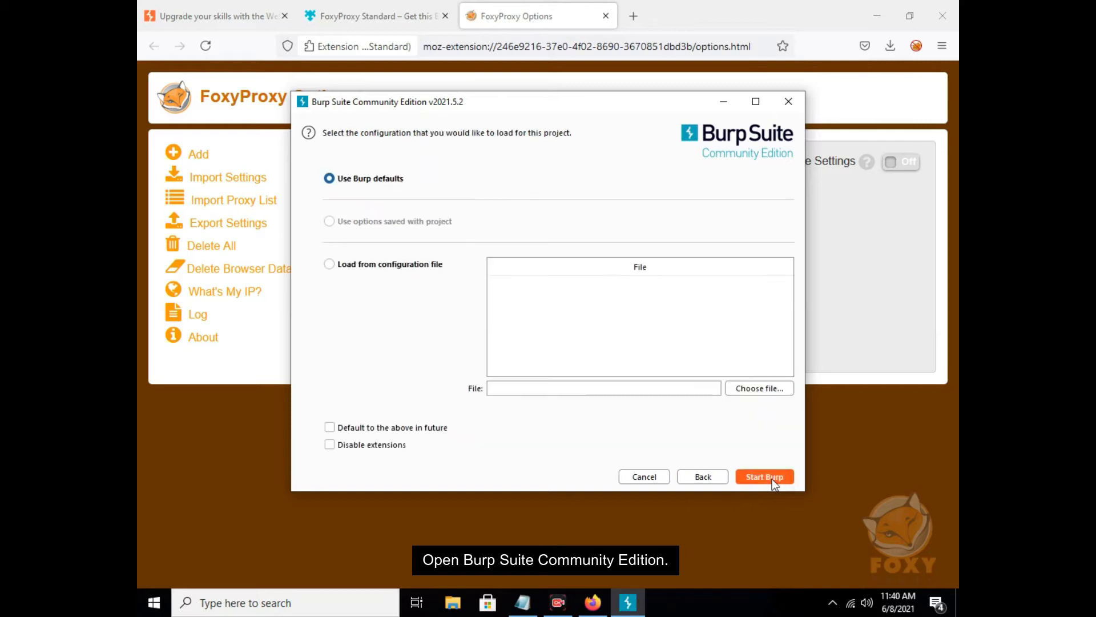
click(770, 478)
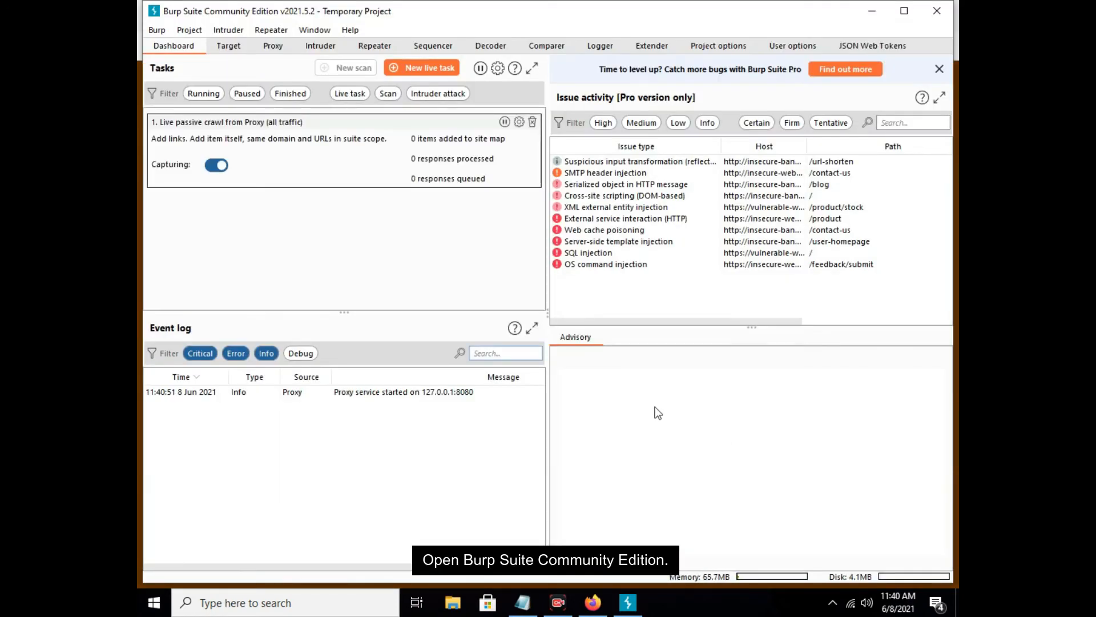
click(904, 11)
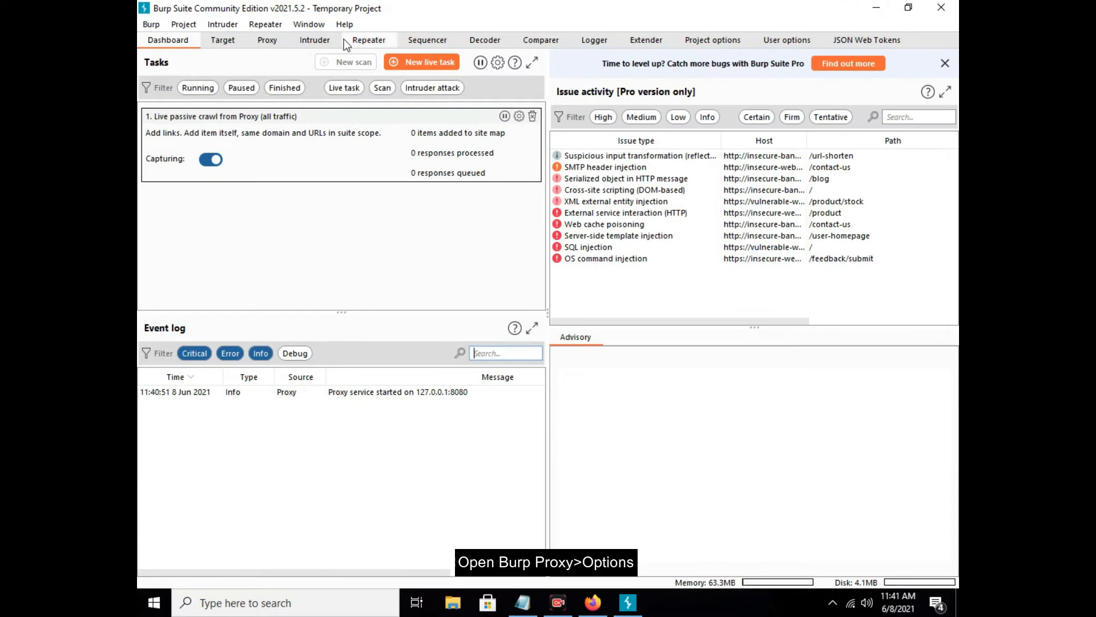
Display Burp's proxy listener options and switch to the FoxyProxy options page in Firefox
click(267, 41)
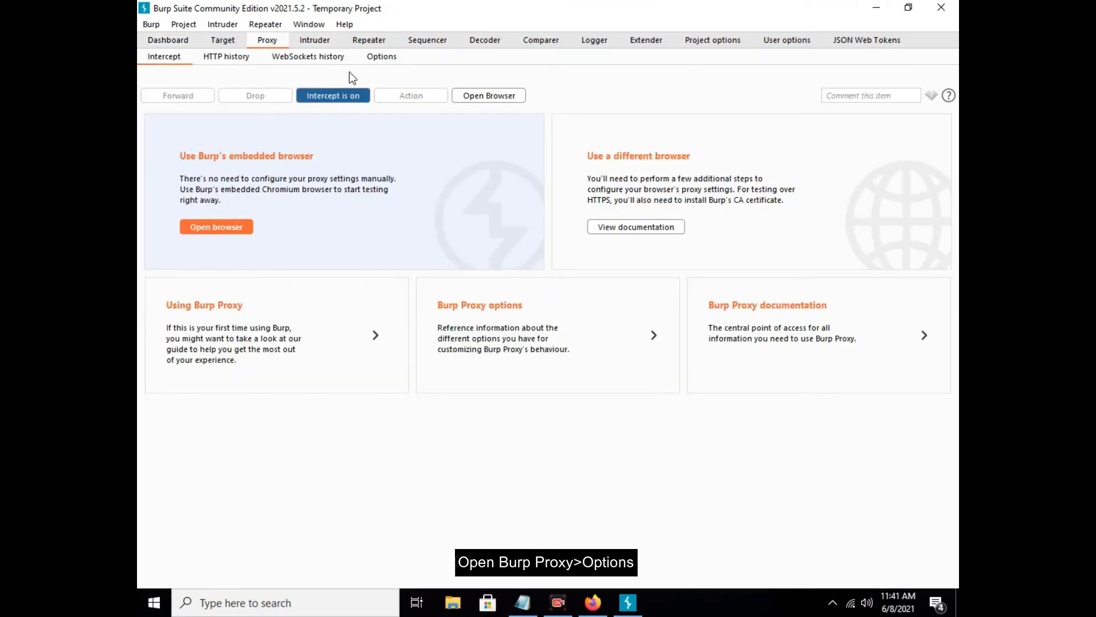
click(382, 57)
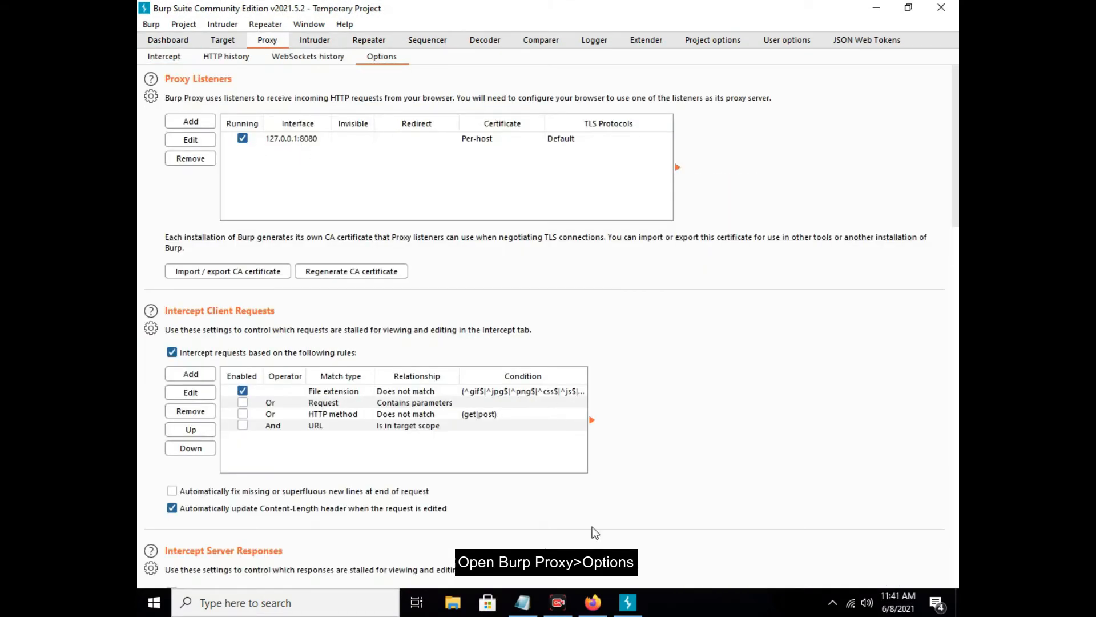
click(592, 605)
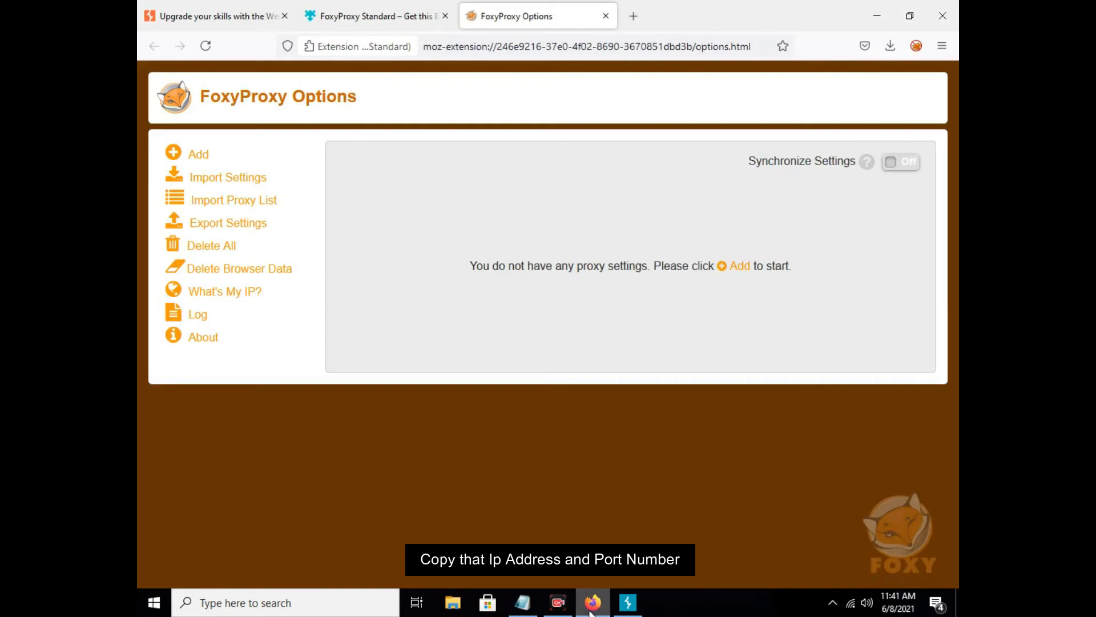
Add a new FoxyProxy entry titled "Burp Suite" with the proxy type HTTP
click(200, 156)
text(Burp Suite)
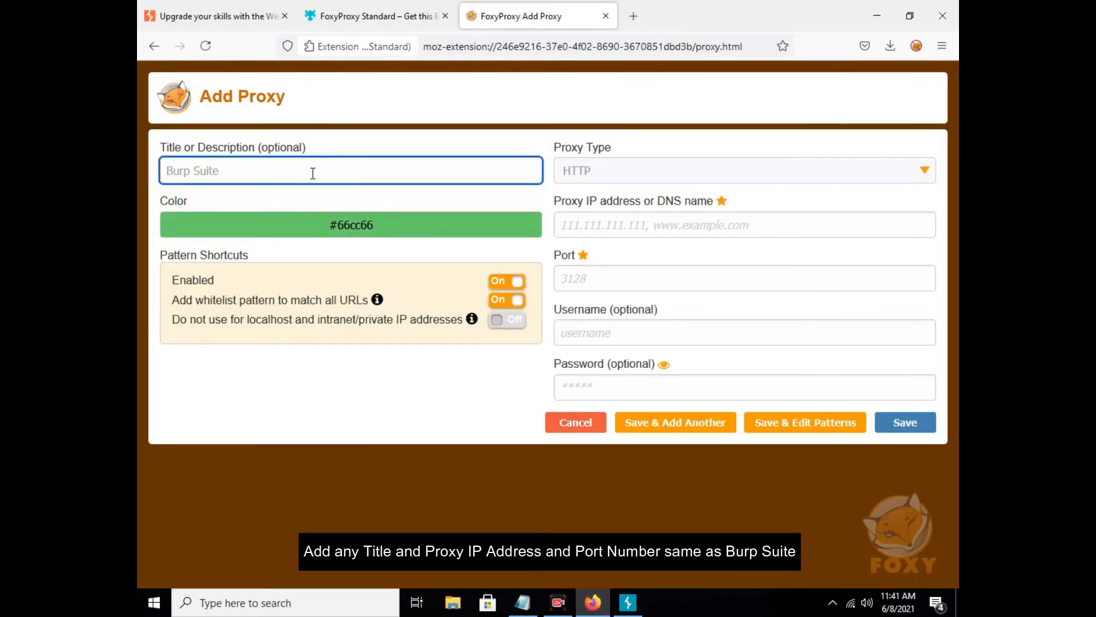
click(602, 178)
click(577, 196)
Check the listener address in Burp Suite and enter 127.0.0.1 as the proxy IP address in FoxyProxy
click(594, 225)
click(629, 602)
click(272, 139)
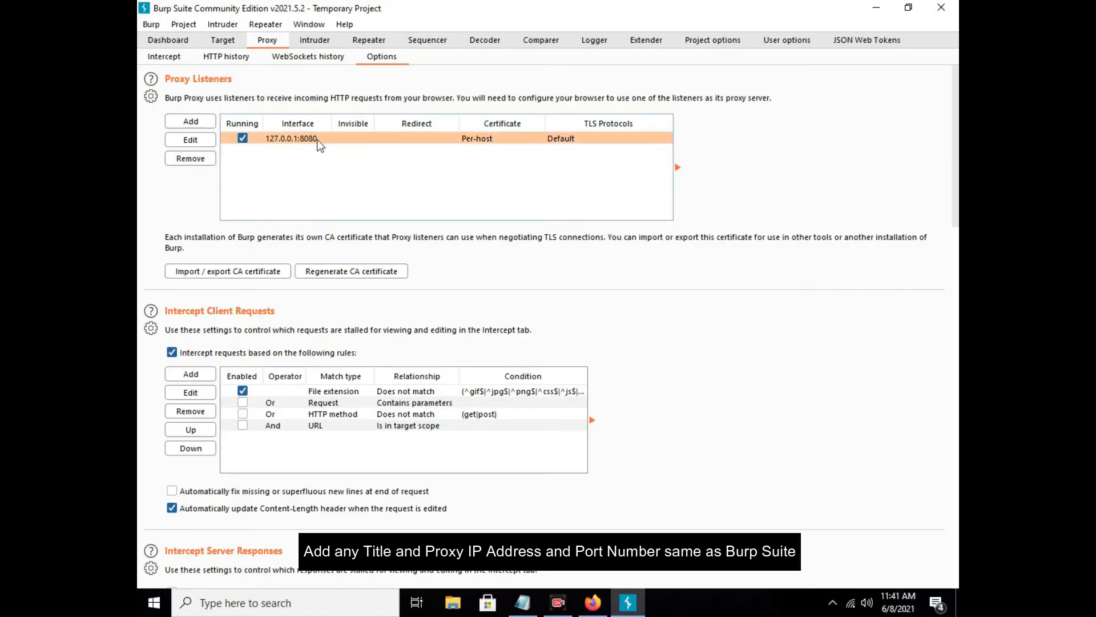
click(594, 604)
text(12)
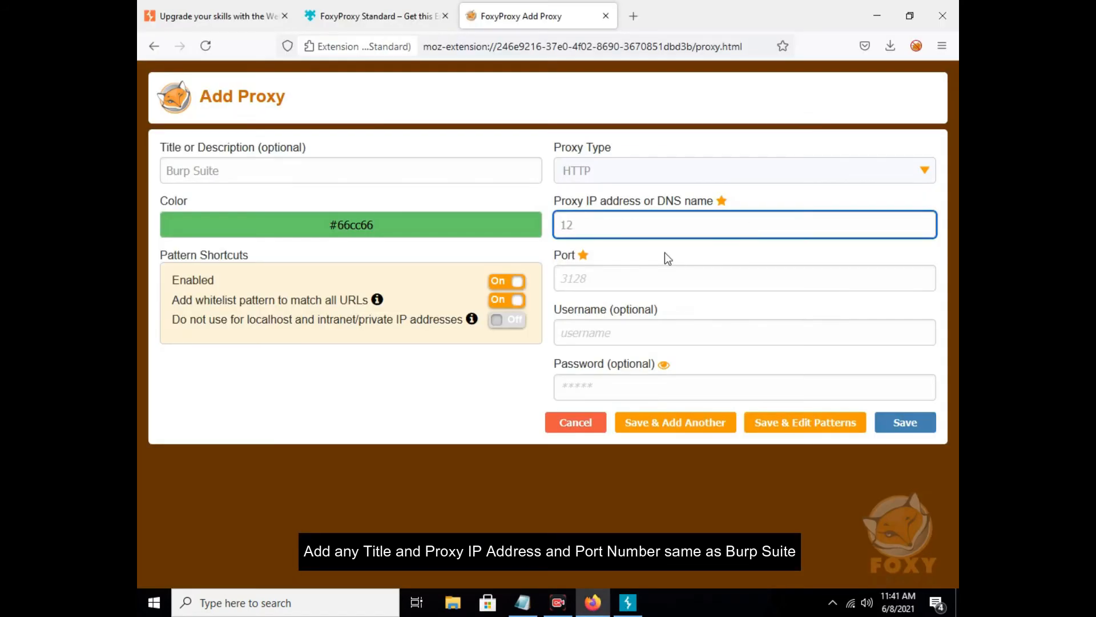
text(7.0.0.1)
Set the proxy port to 8080, compare it with Burp's listener, and save the proxy entry
click(618, 608)
click(618, 610)
key(Tab)
text(8080)
click(628, 603)
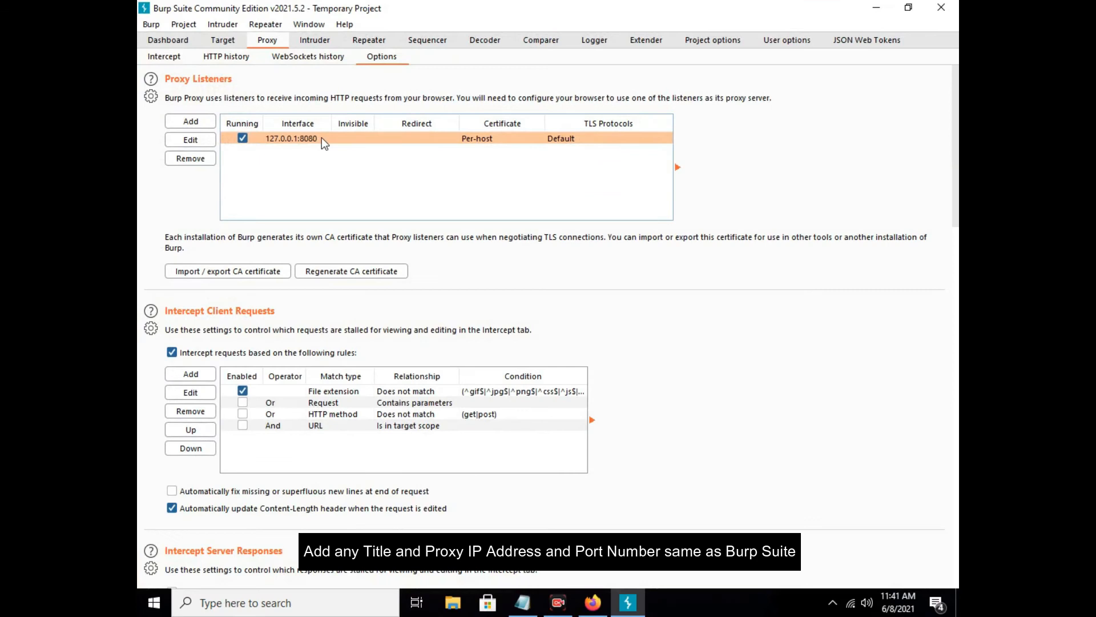
click(593, 603)
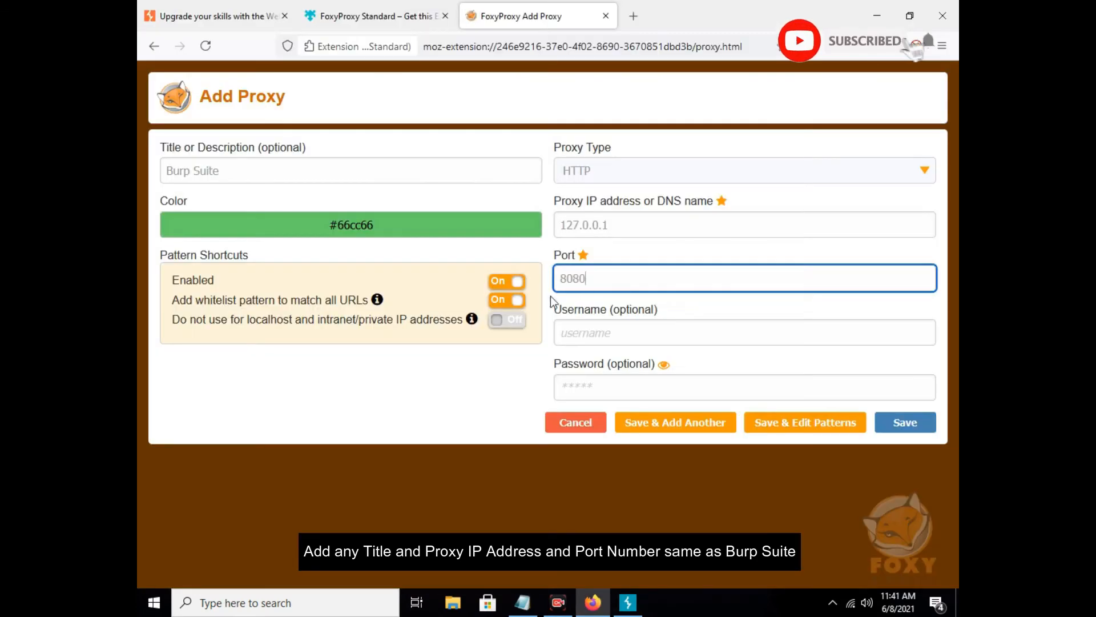
click(907, 425)
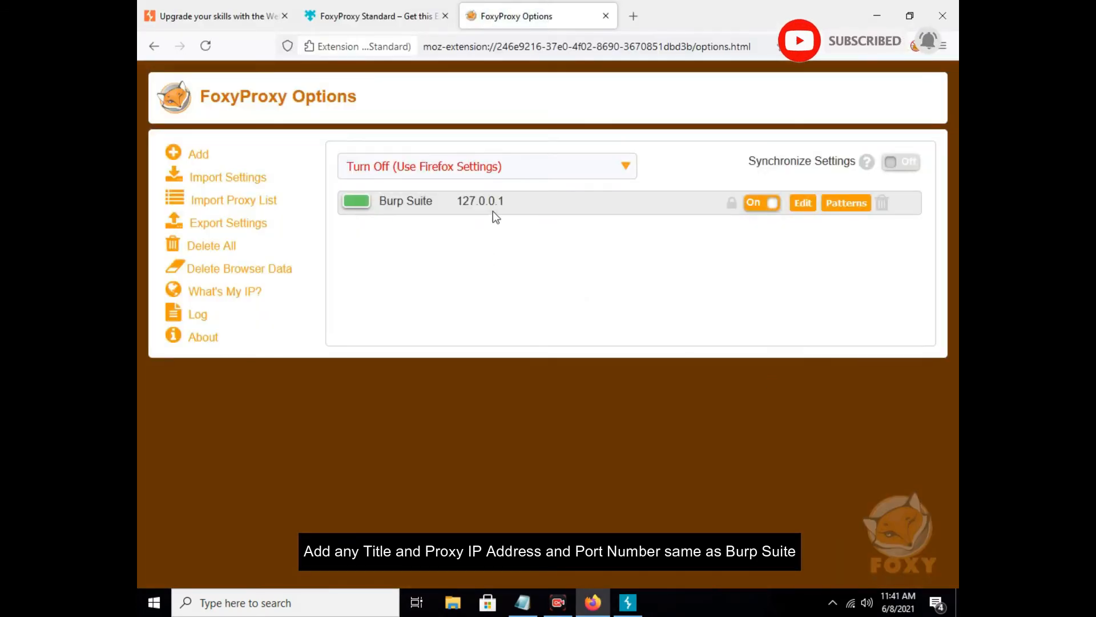
Open a new browser tab and enable the Burp Suite proxy in FoxyProxy for all URLs
click(546, 163)
click(633, 17)
click(910, 52)
click(746, 142)
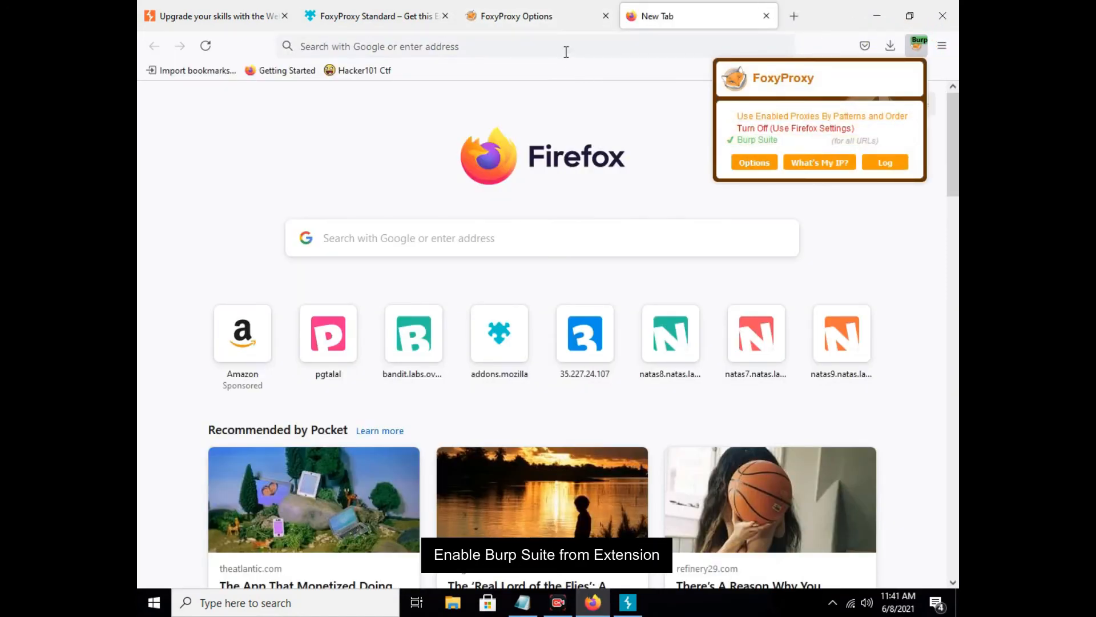
Load Burp's local page at 127.0.0.1:8080 in the new tab
click(563, 52)
text(12)
key(alt+Tab)
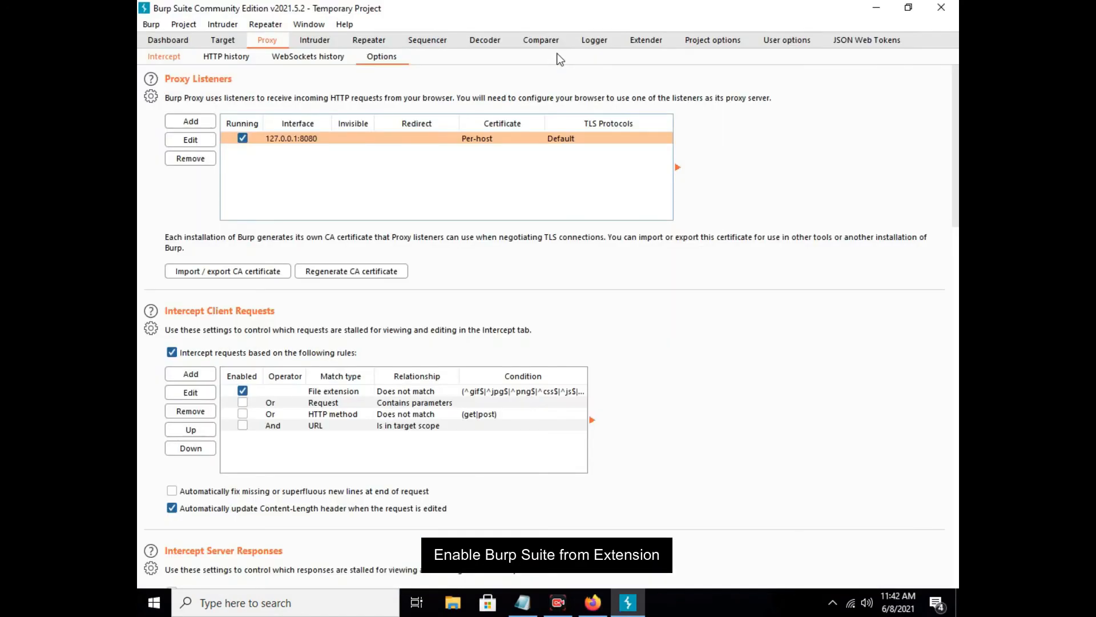
click(584, 612)
text(.0)
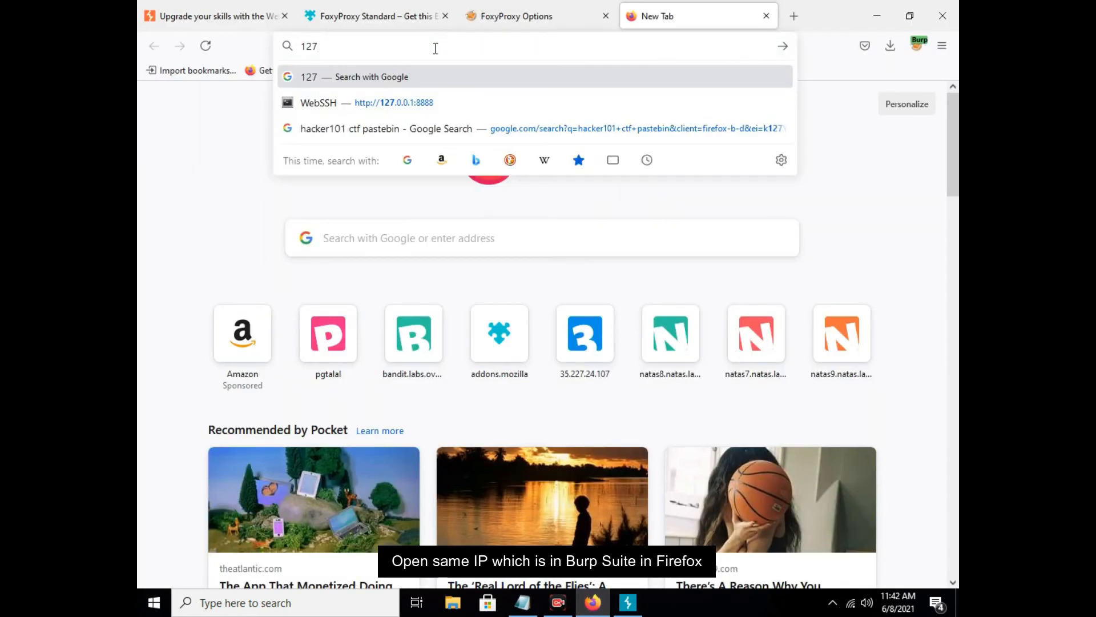
text(.0.1)
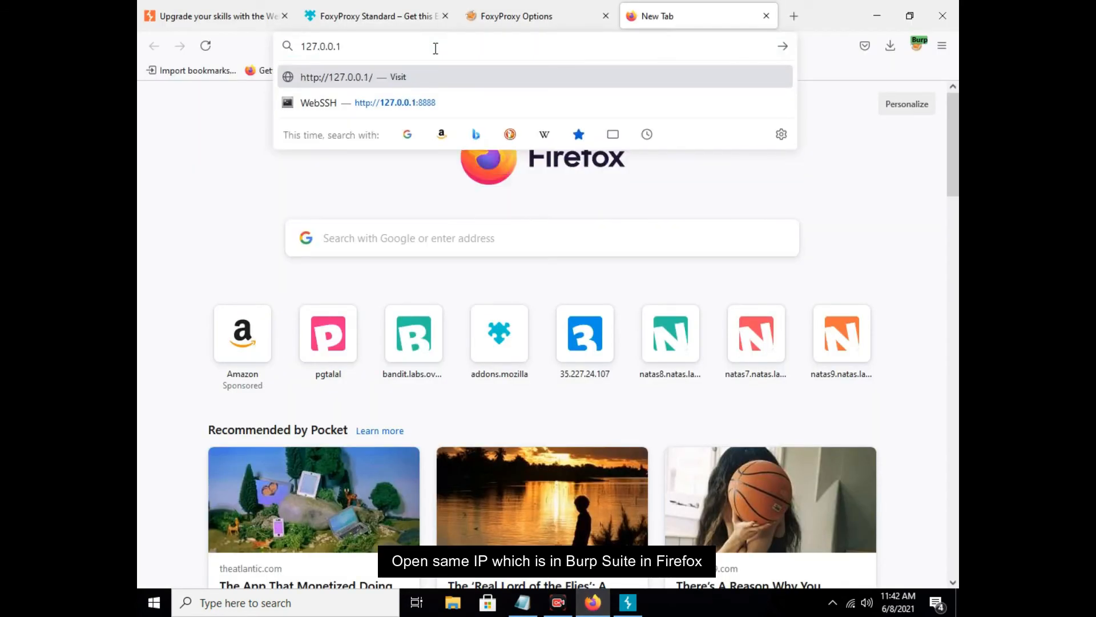
key(Return)
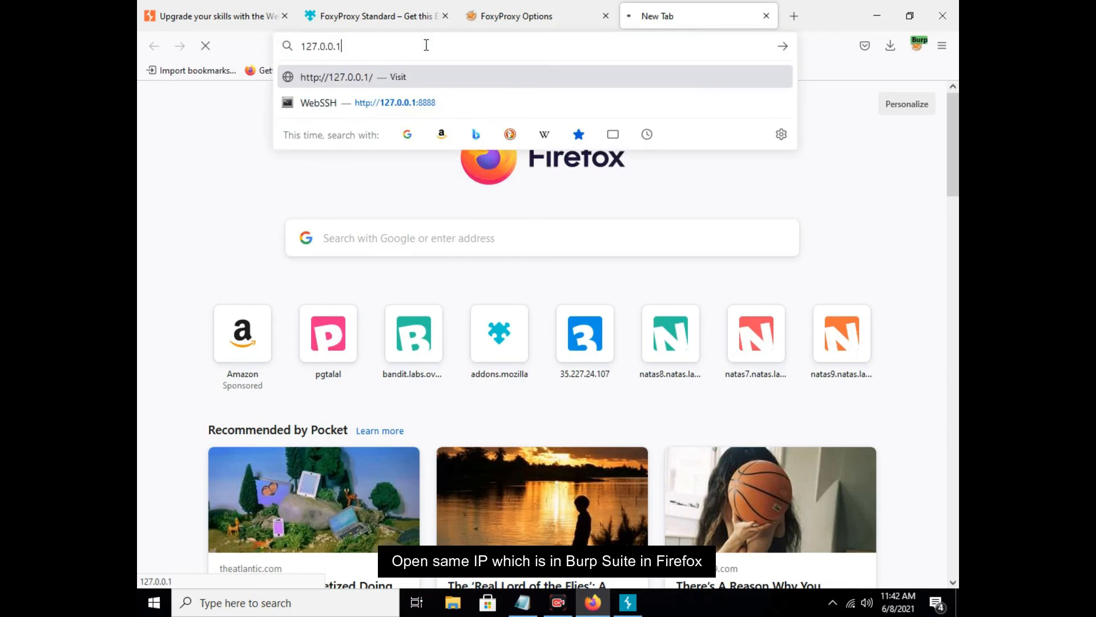
text(8080)
key(Return)
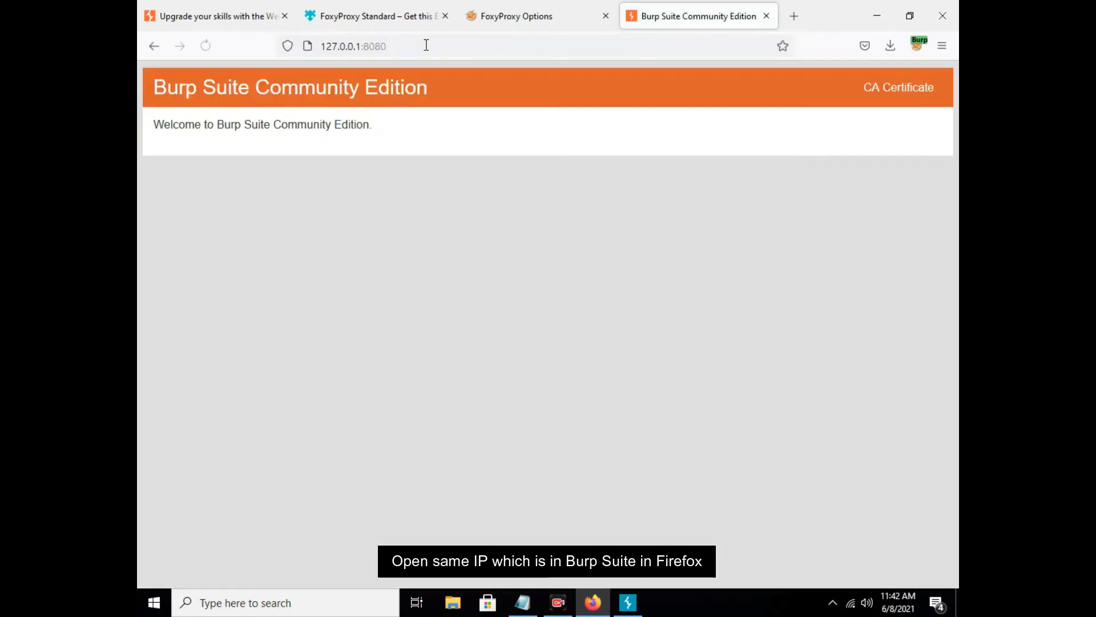
Download Burp's CA certificate file cacert.der and view the recent downloads
click(894, 95)
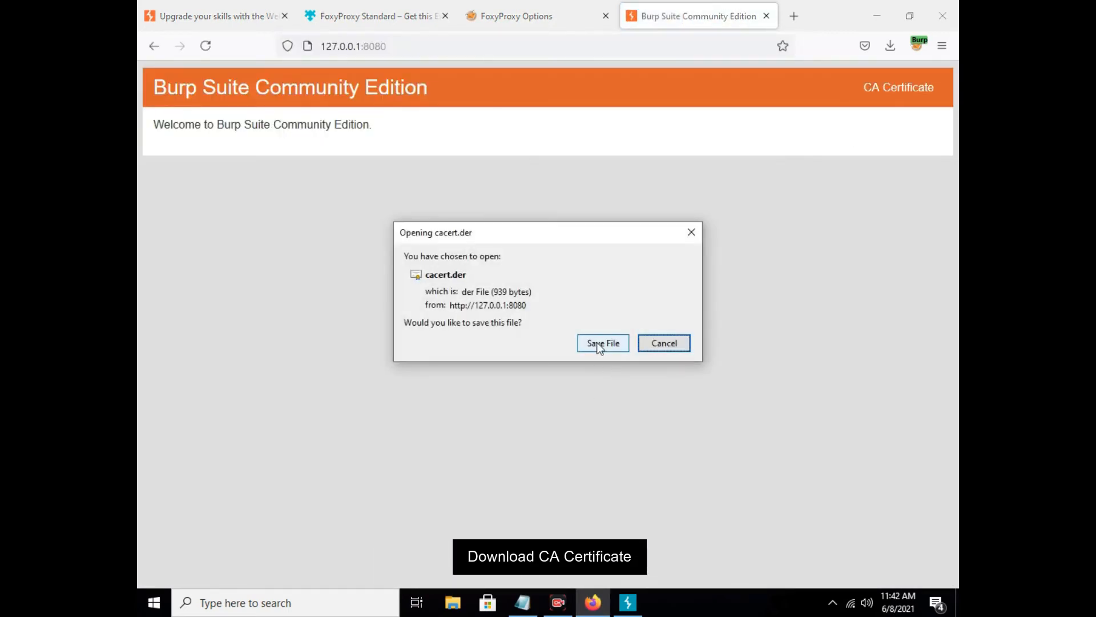
click(599, 347)
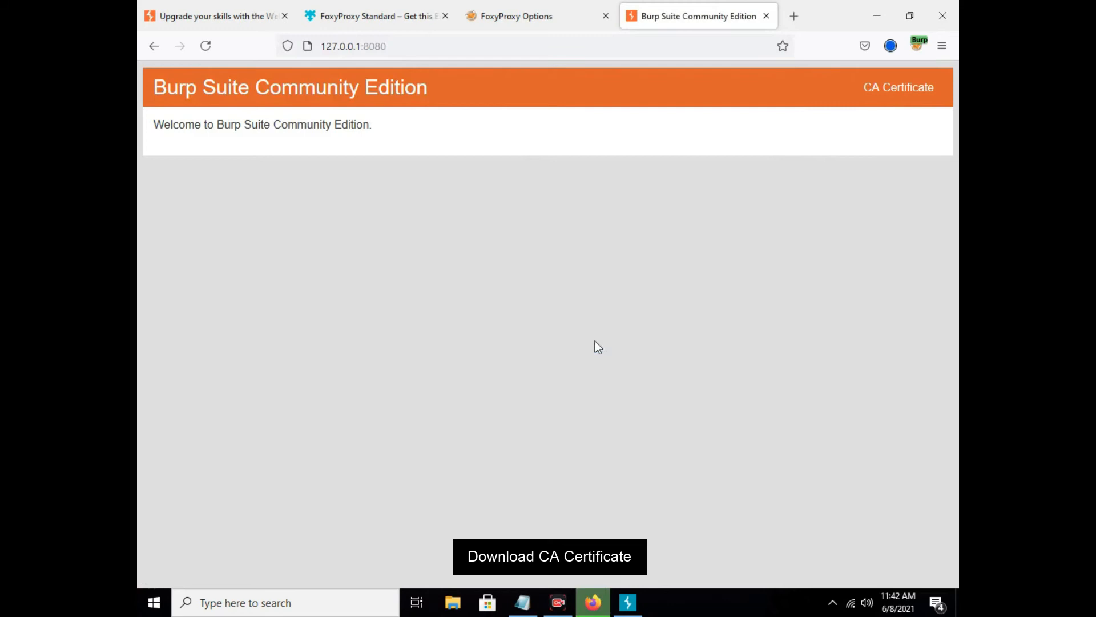
click(891, 46)
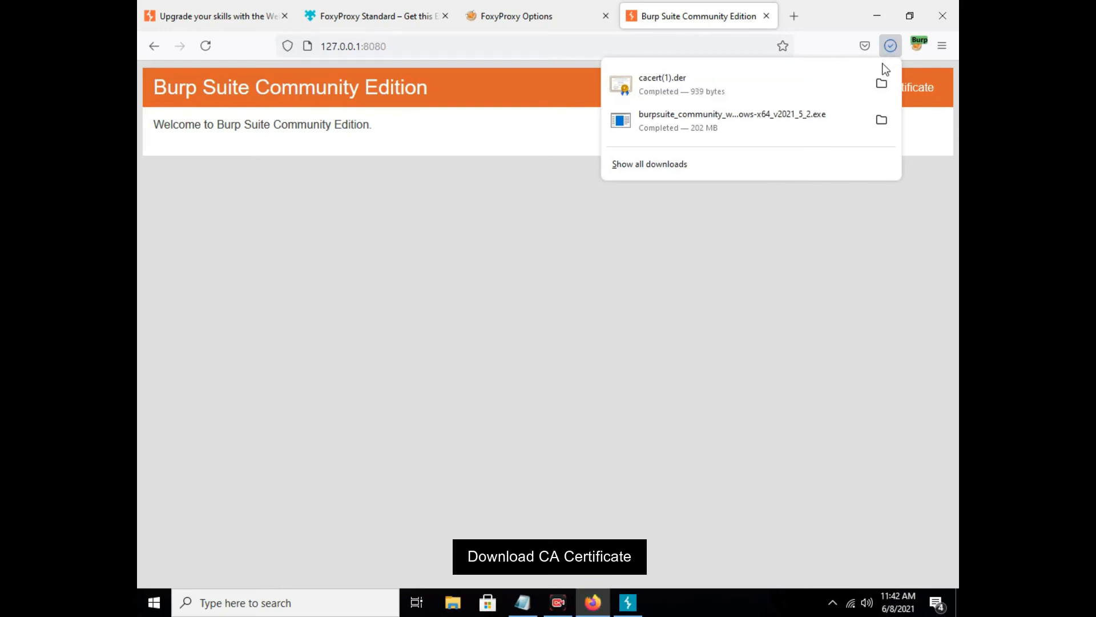
Open the Certificate Manager from Firefox's Privacy & Security settings
click(942, 46)
click(827, 400)
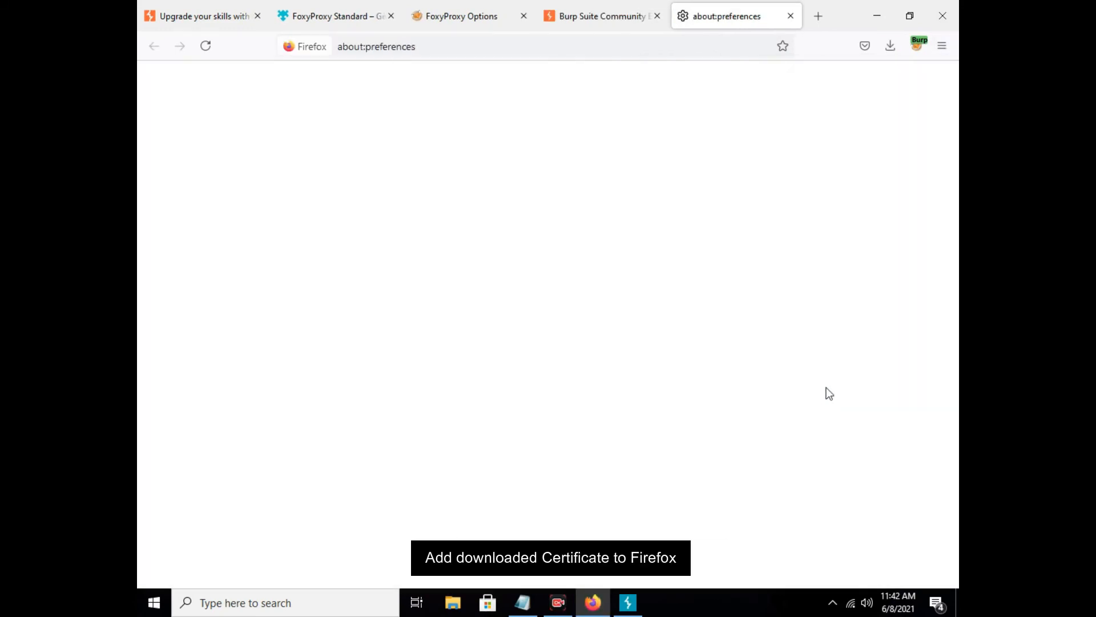
click(252, 237)
scroll(469, 345, down, 10)
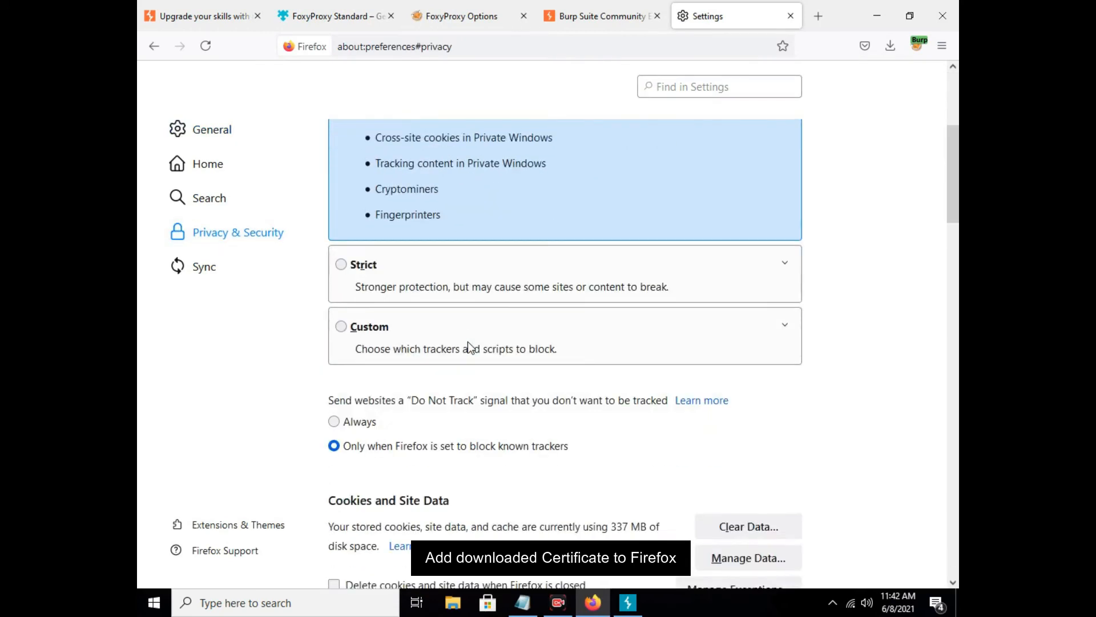
scroll(755, 416, down, 5)
scroll(753, 416, down, 12)
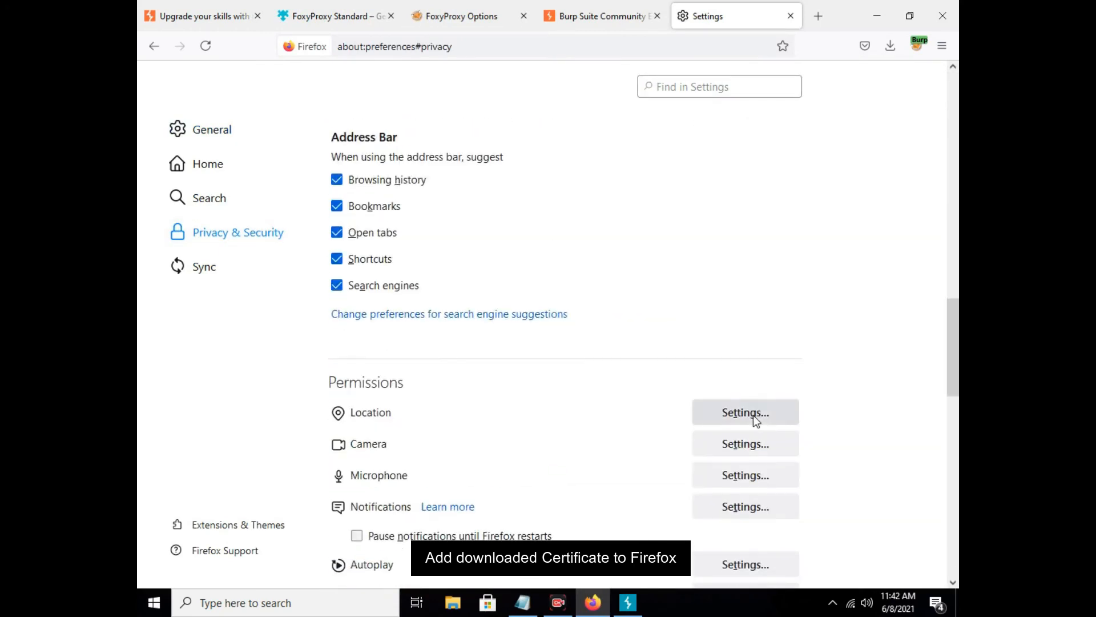
click(738, 403)
scroll(655, 324, down, 1)
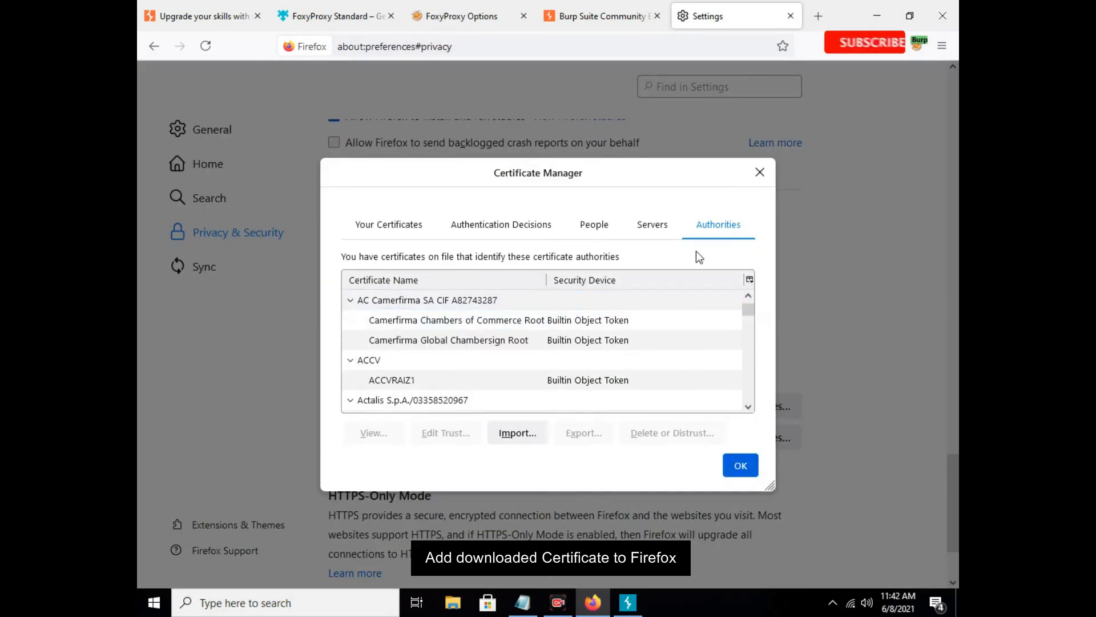
Examine the list of certificate authorities in the Certificate Manager
scroll(653, 368, down, 9)
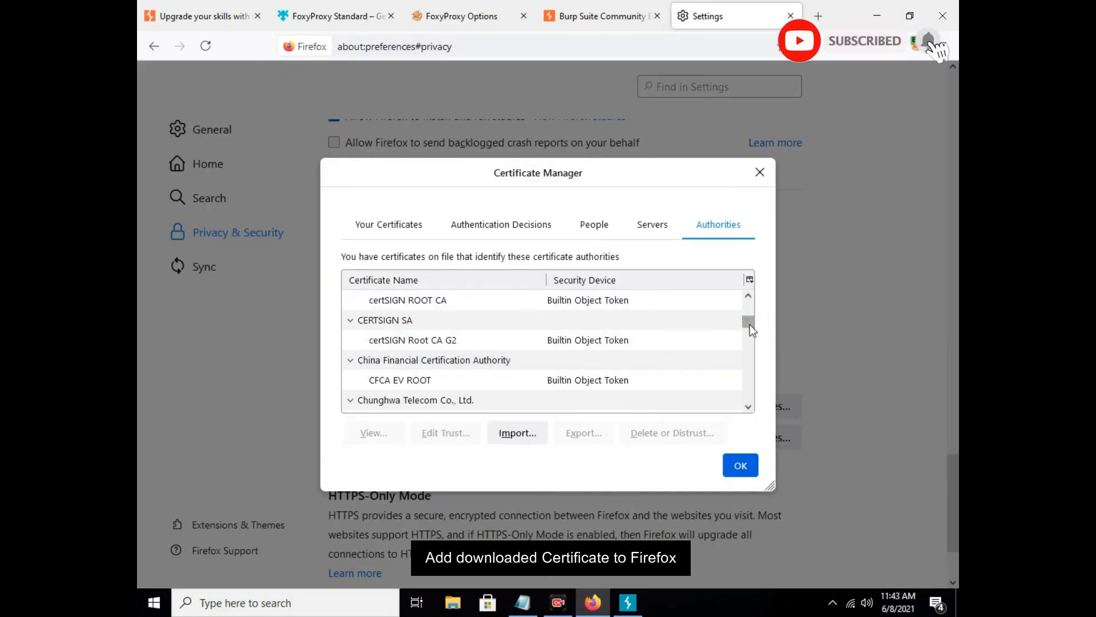
click(379, 226)
click(696, 225)
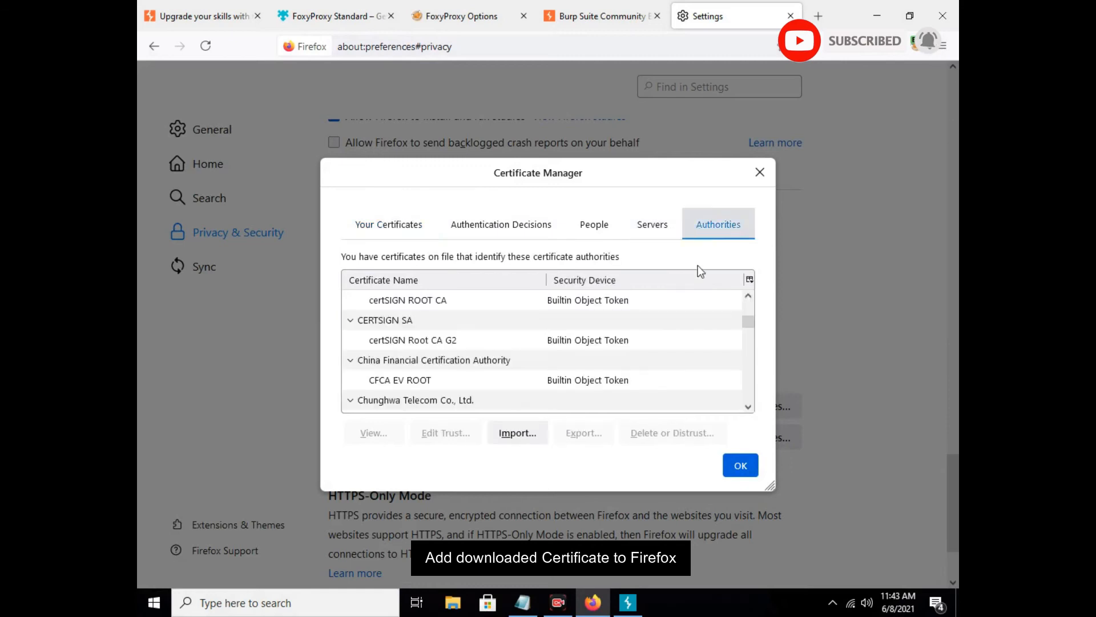
scroll(750, 327, down, 3)
scroll(632, 328, up, 4)
scroll(632, 327, up, 2)
scroll(631, 331, down, 2)
scroll(753, 412, down, 3)
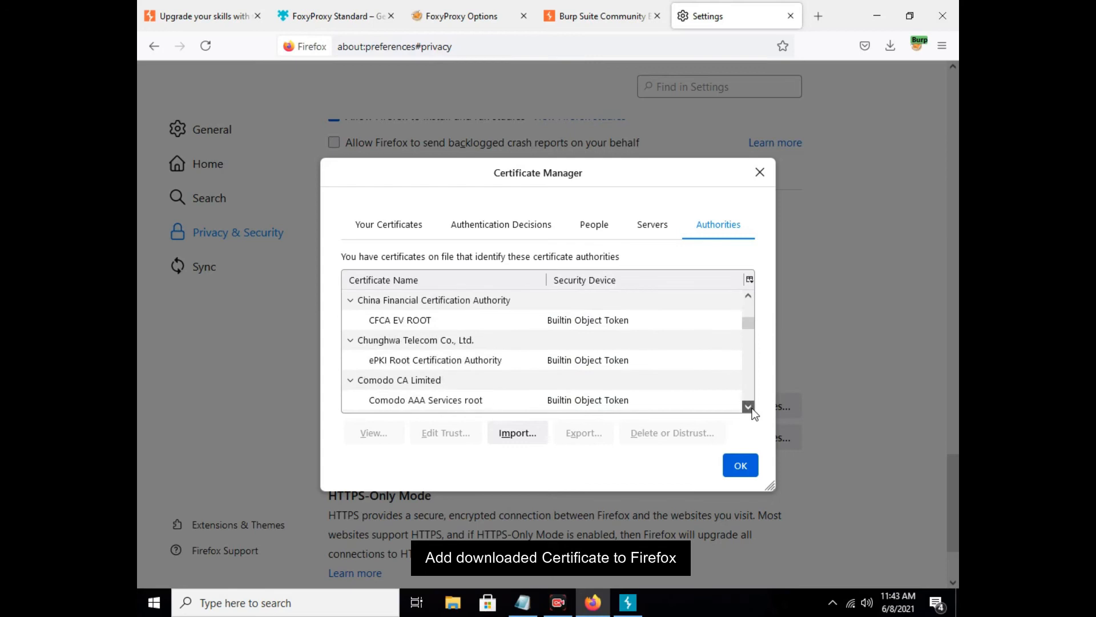
Try to import cacert.der from the Downloads folder as a certificate authority
click(506, 436)
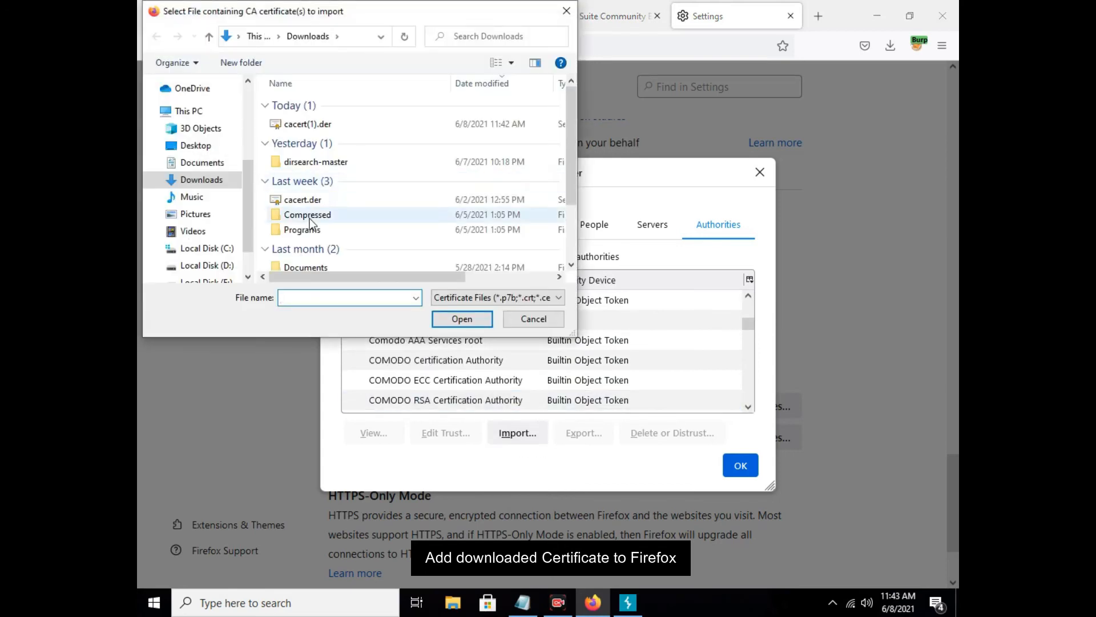
click(296, 201)
double_click(295, 205)
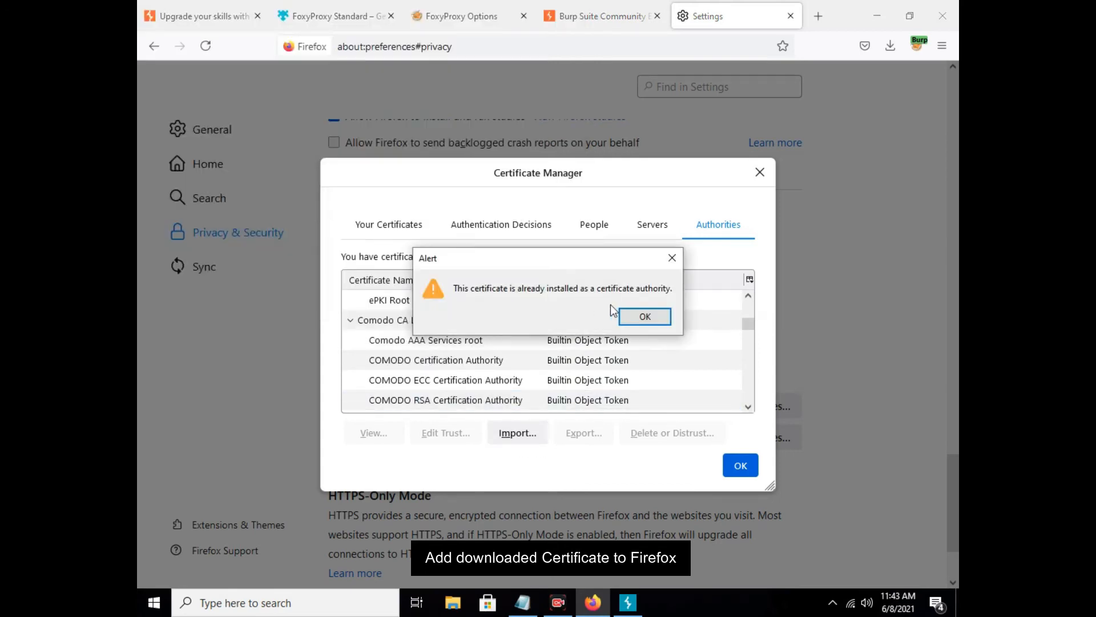
click(672, 258)
Look through the installed authorities again and close the Certificate Manager
scroll(751, 330, down, 4)
drag(752, 338, 674, 374)
click(665, 363)
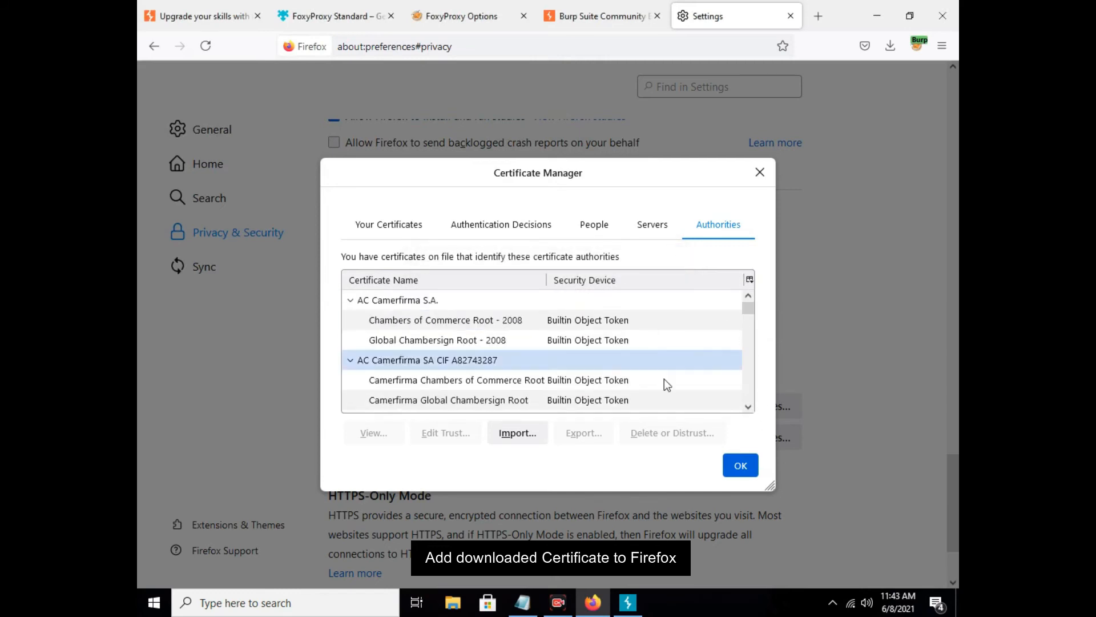
click(739, 464)
Close the Settings, Burp Suite and FoxyProxy tabs and open a new blank tab
click(792, 16)
click(768, 16)
click(604, 16)
click(457, 16)
key(ctrl+t)
click(398, 46)
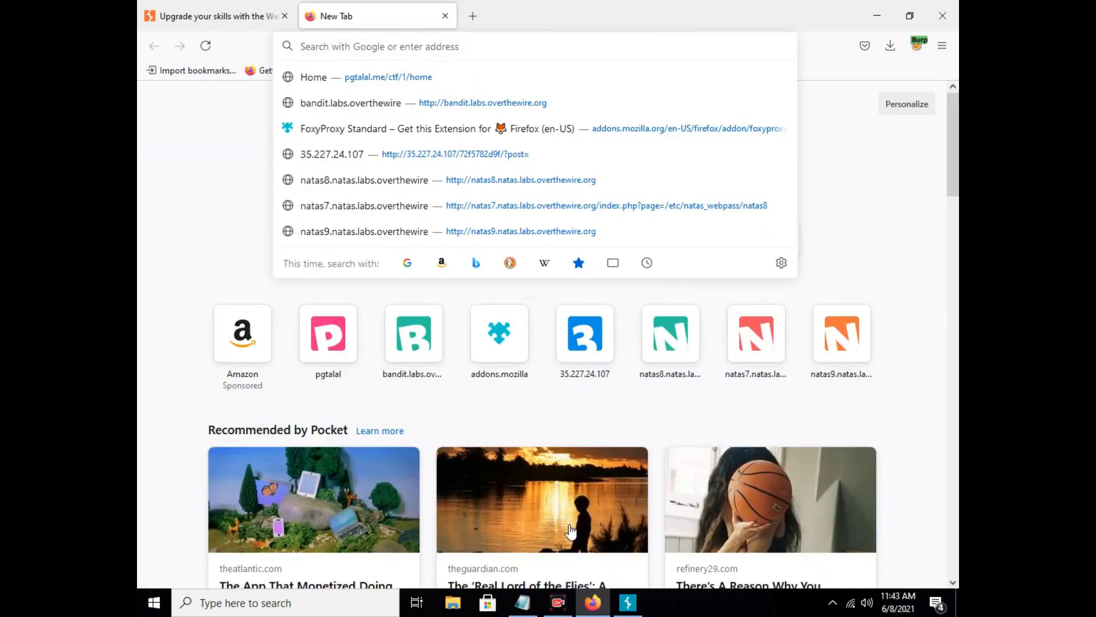
Switch to Burp Suite and make sure the proxy's interception is turned on
key(alt+Tab)
click(181, 56)
click(327, 96)
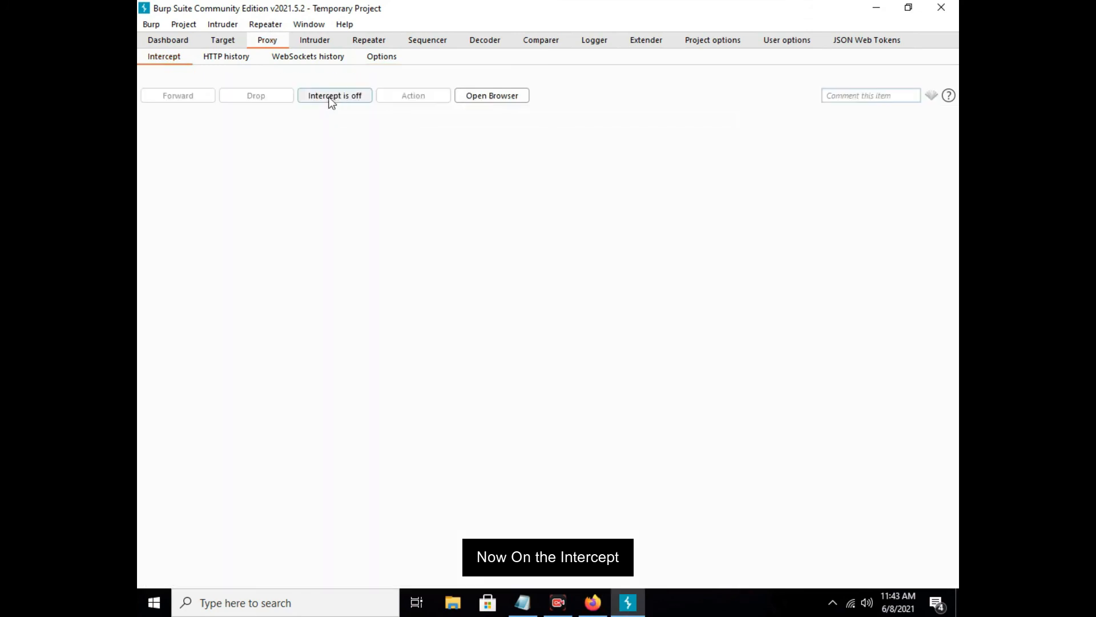
Switch to Firefox and load google.com in the new tab
click(593, 603)
click(402, 46)
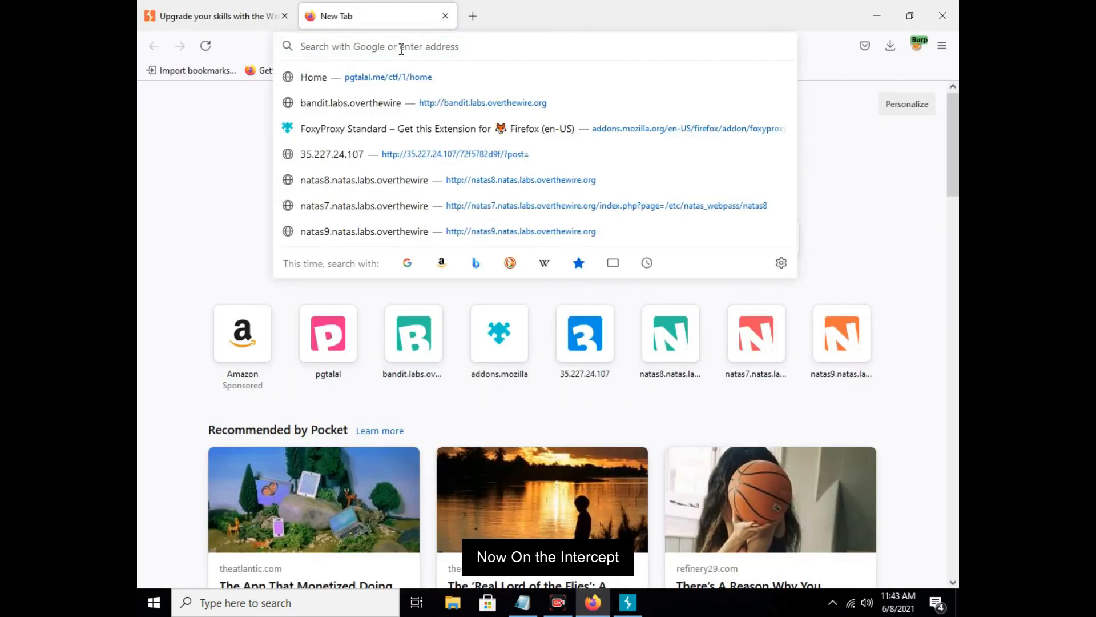
text(google.xom)
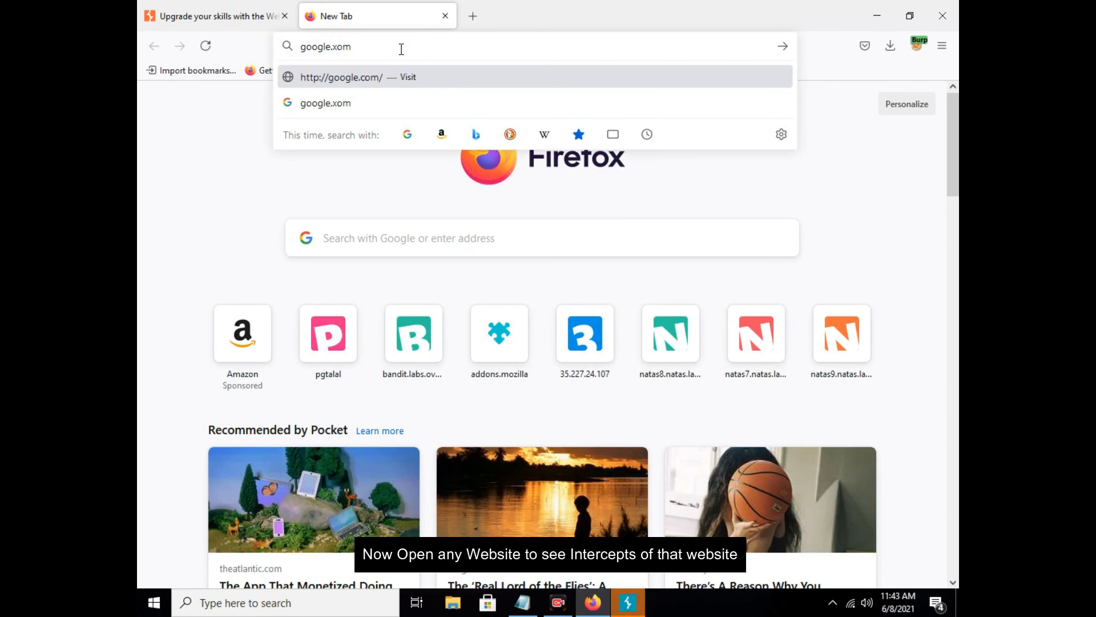
key(BackSpace)
text(co)
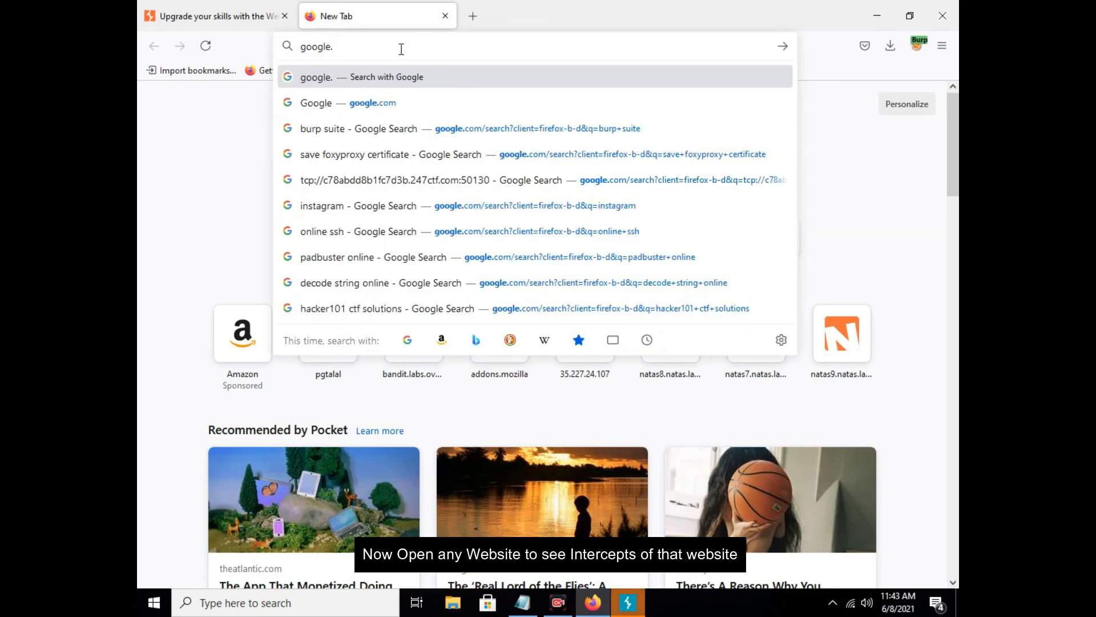
key(Return)
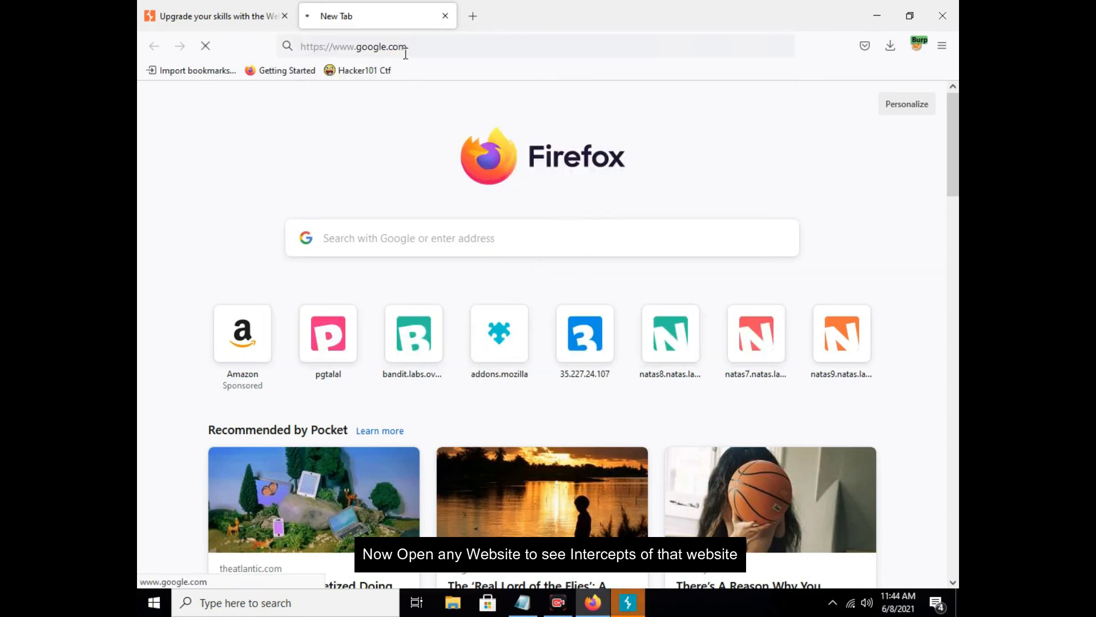
Switch to Burp Suite and inspect the lines of the intercepted Google request
click(629, 603)
drag(354, 134, 287, 135)
drag(270, 174, 306, 207)
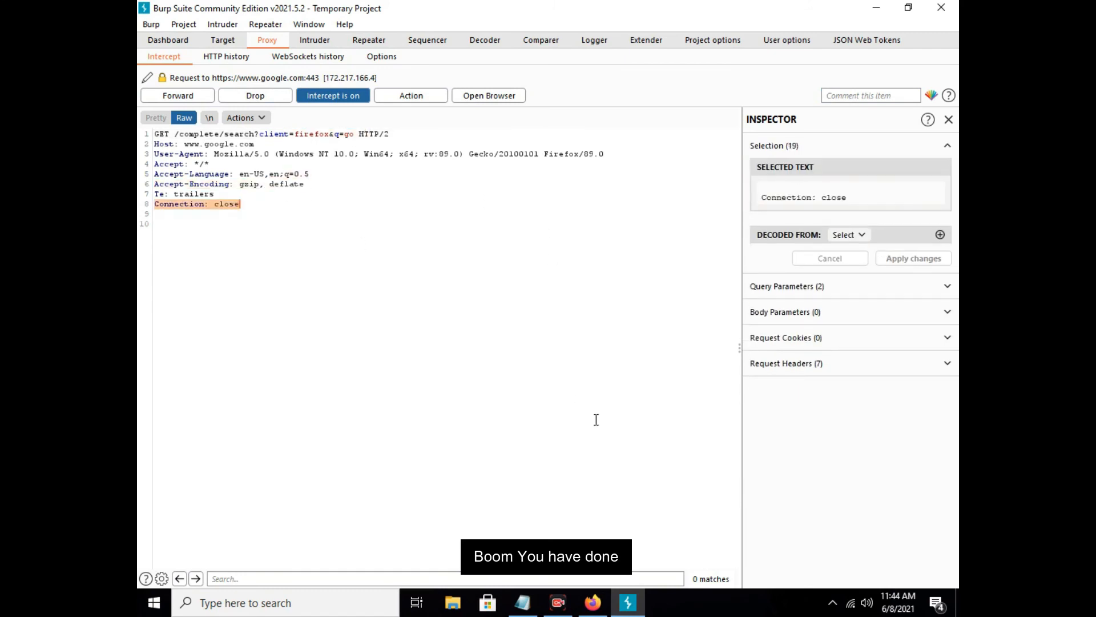
Turn off interception in Burp Suite and return to Firefox to view the Google page
click(593, 604)
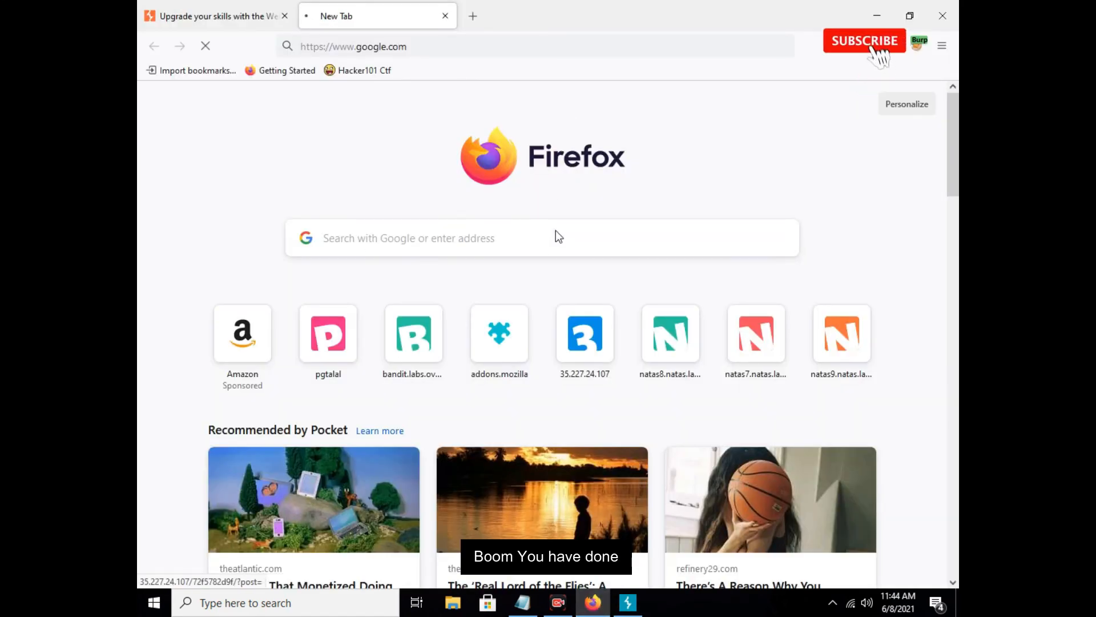
click(622, 607)
click(334, 95)
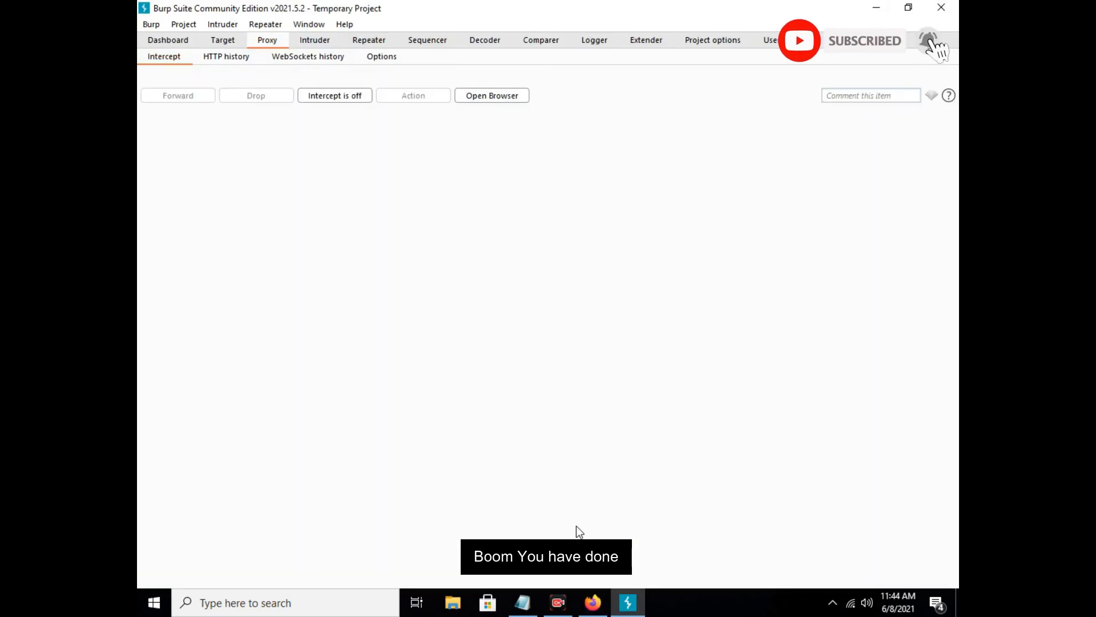
key(alt+Tab)
click(722, 94)
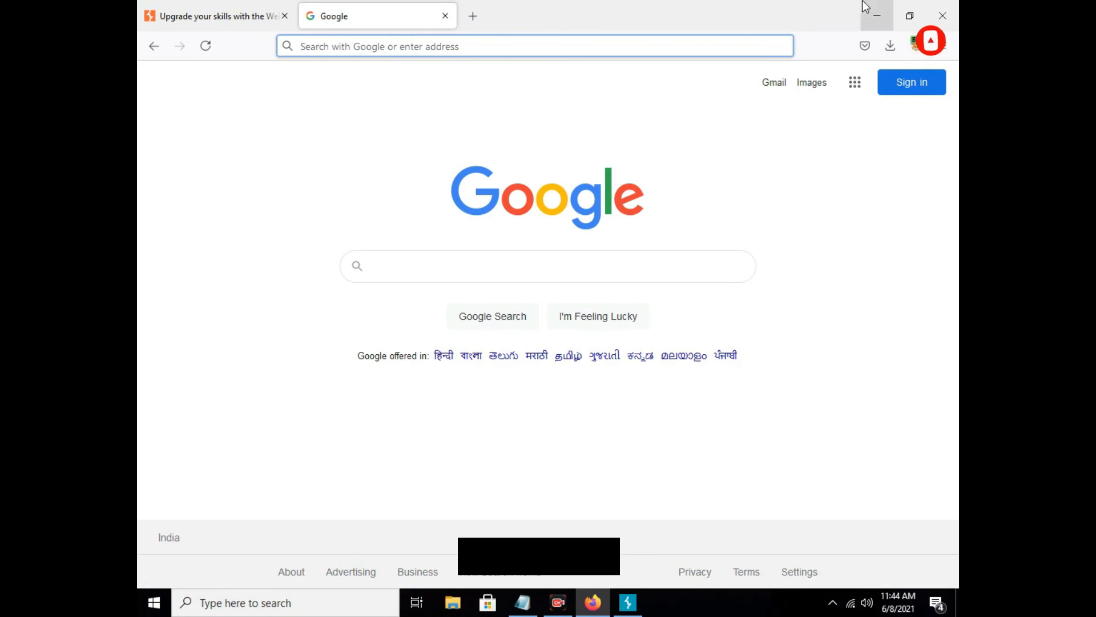
Minimize the Firefox and Burp Suite windows to show the desktop
click(875, 14)
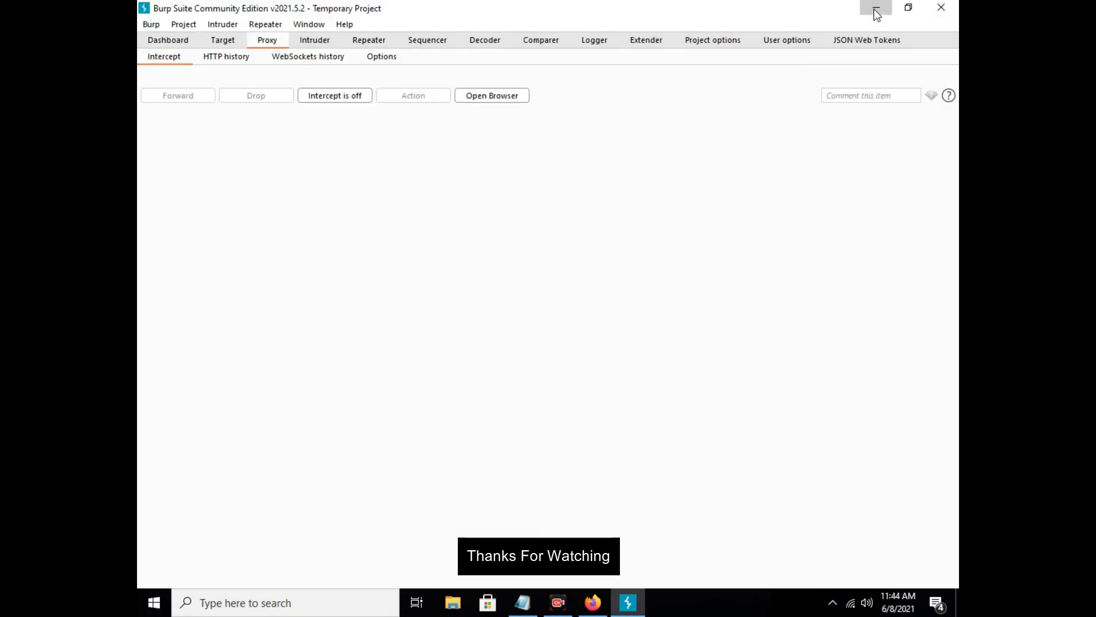
click(876, 14)
click(760, 218)
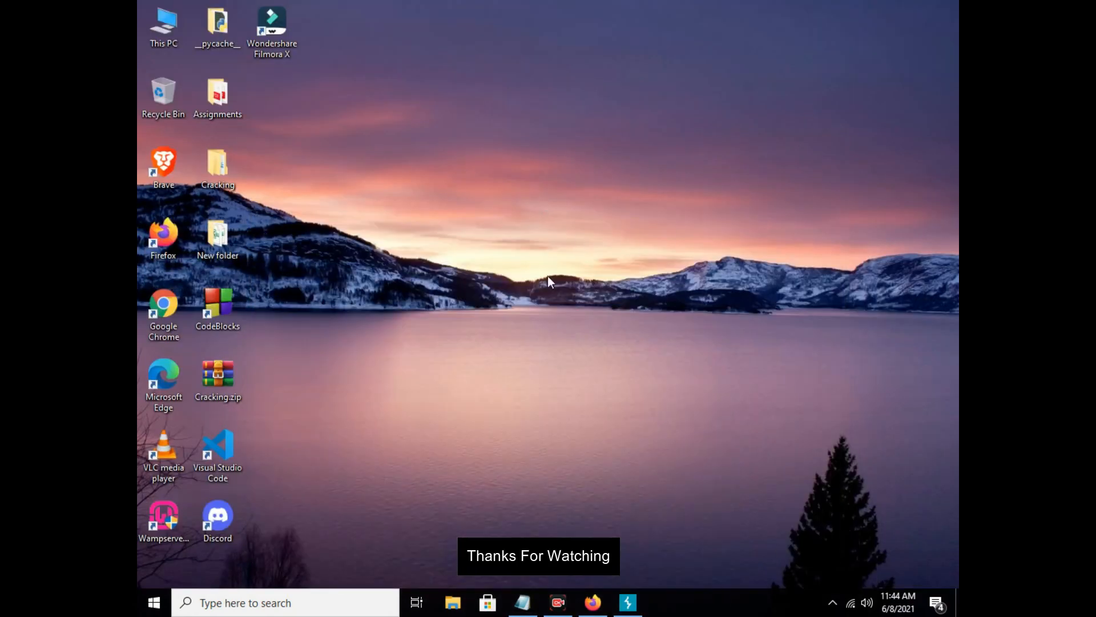